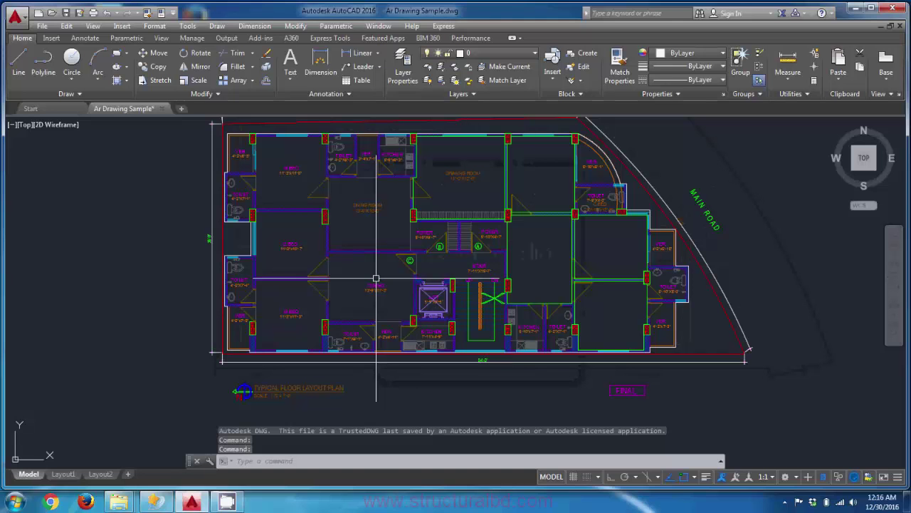
pyautogui.scroll(-1, 359, 260)
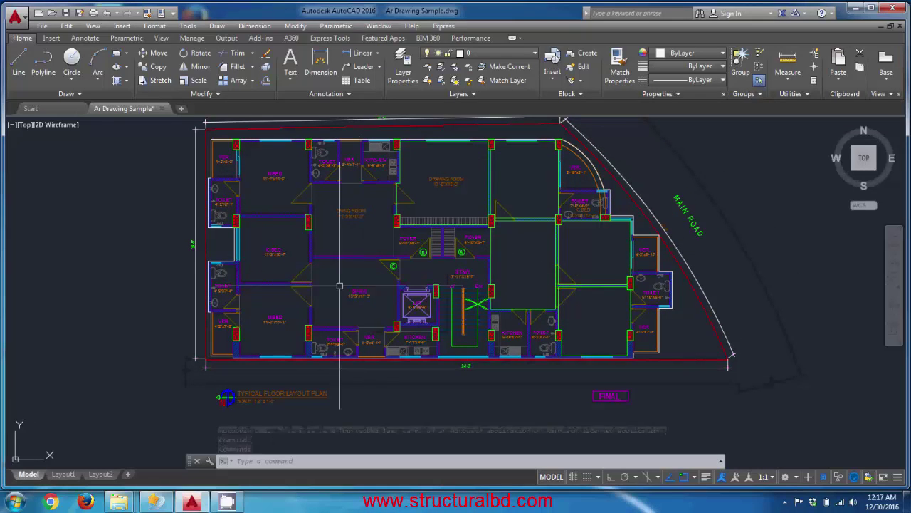
pyautogui.moveTo(334, 267); pyautogui.dragTo(335, 270, button='middle')
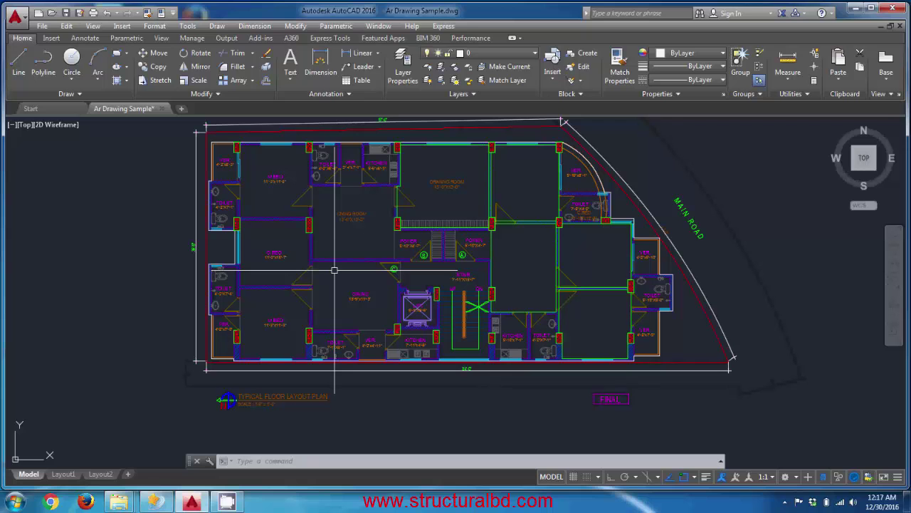
pyautogui.moveTo(356, 281)
pyautogui.mouseDown(button='middle')
pyautogui.moveTo(342, 299)
pyautogui.moveTo(299, 289)
pyautogui.moveTo(301, 299)
pyautogui.mouseUp(button='middle')
pyautogui.moveTo(237, 310); pyautogui.dragTo(257, 296, button='middle')
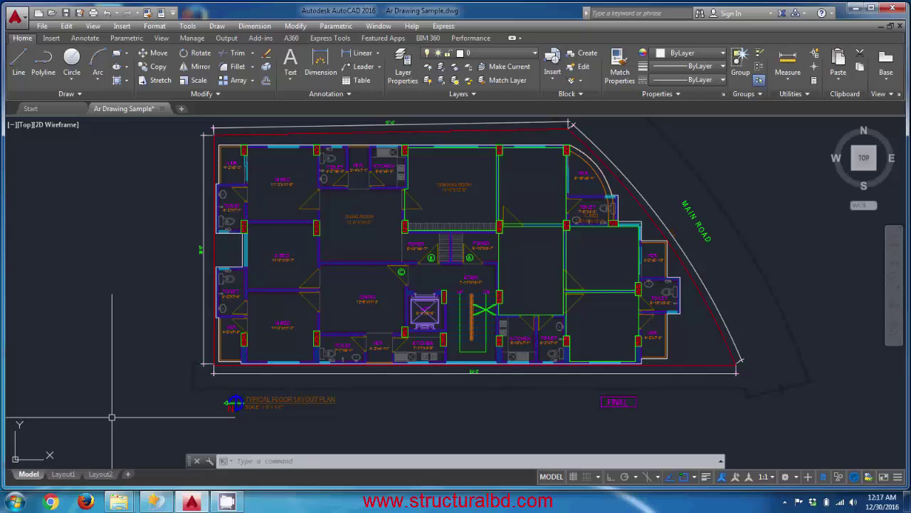
# Enable Display Layout and Model tabs in the display options and apply the settings
pyautogui.write('op')
pyautogui.press('Return')
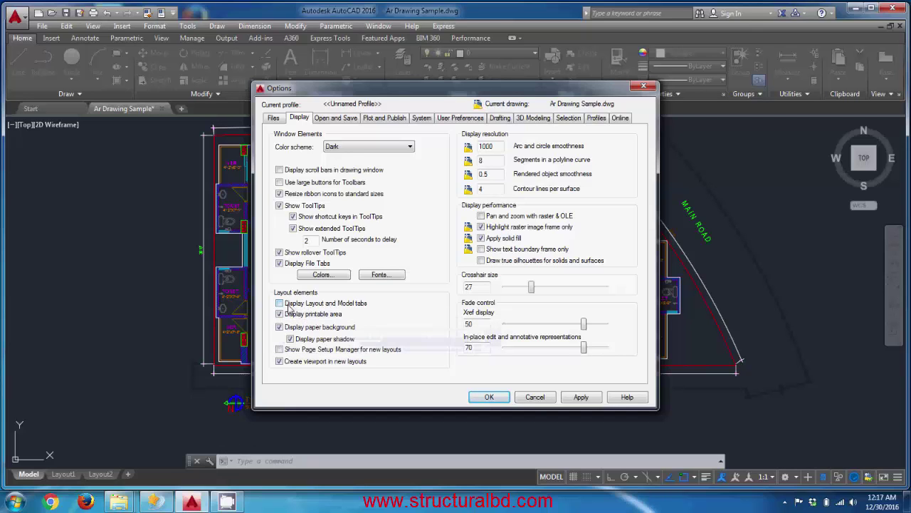
pyautogui.click(587, 399)
pyautogui.click(491, 397)
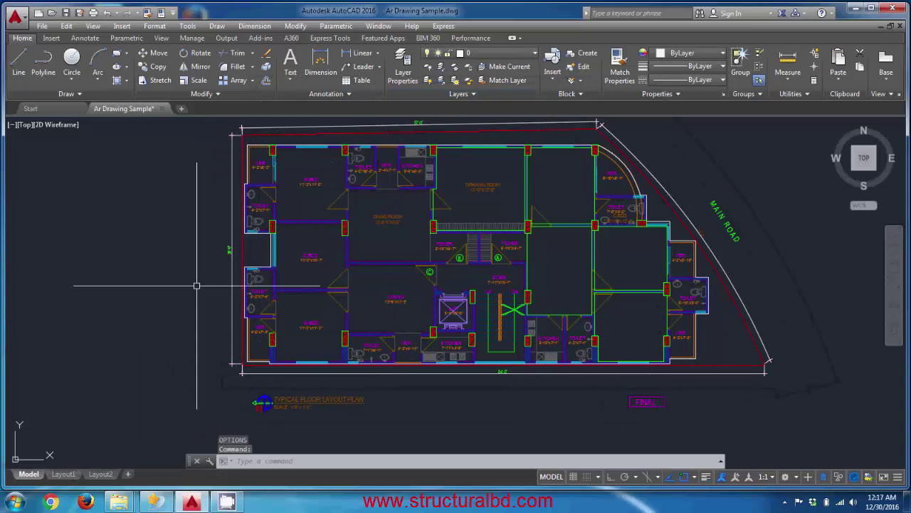
# Toggle the interface display of the layout tabs and file tabs, leaving both shown
pyautogui.click(162, 38)
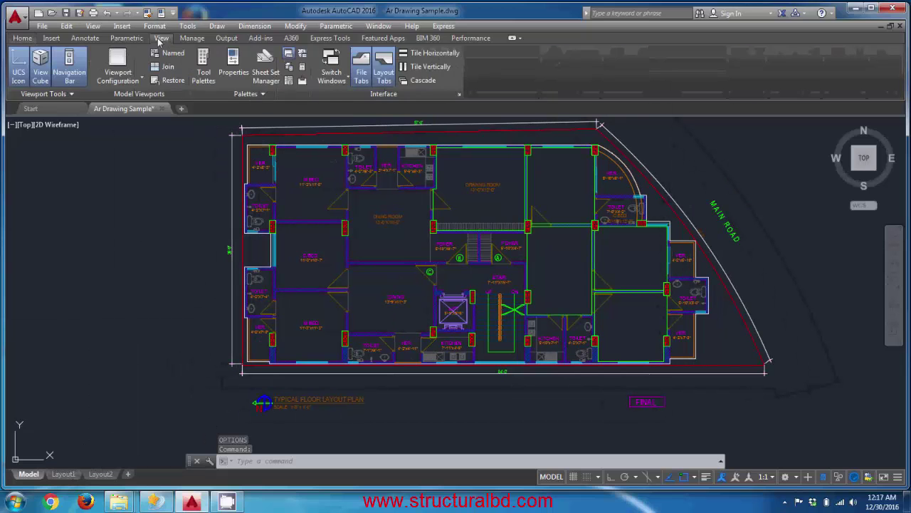
pyautogui.click(390, 74)
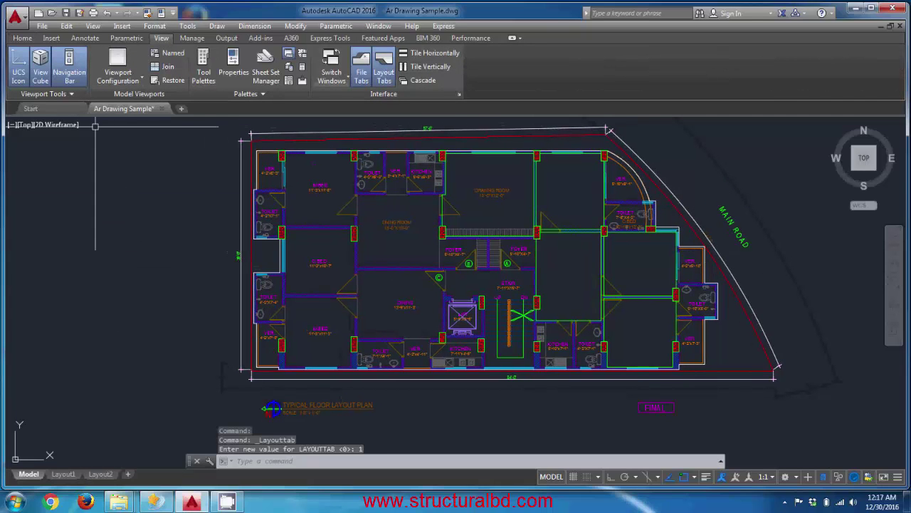
pyautogui.click(362, 74)
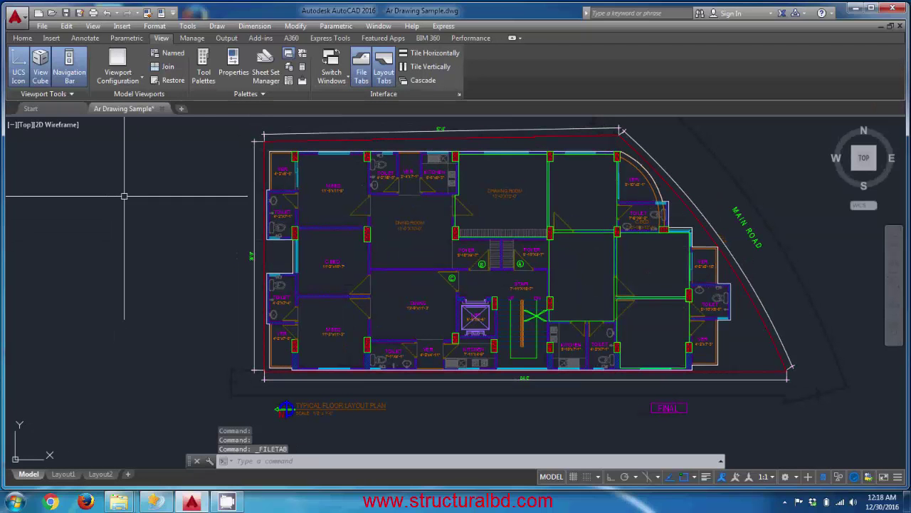
# View the blank Layout2 sheet through the drawing's preview thumbnails, and return to model space
pyautogui.moveTo(134, 112)
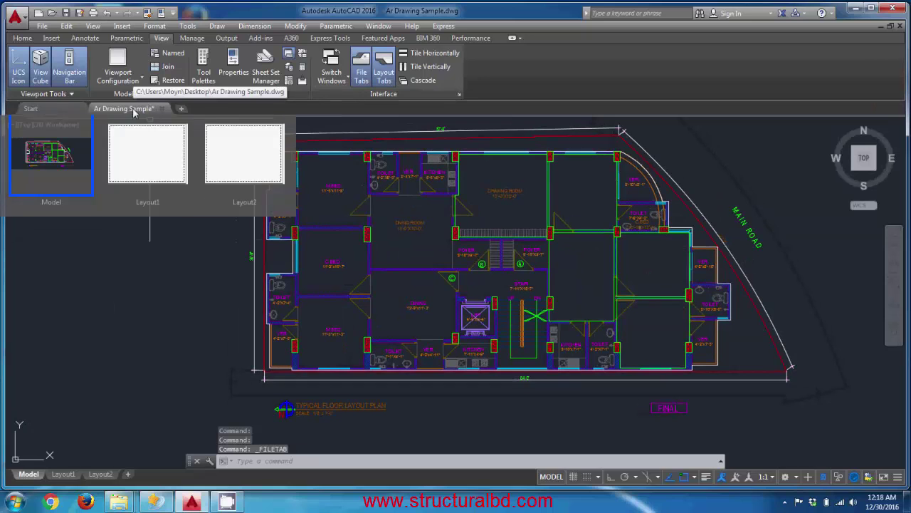
pyautogui.click(146, 174)
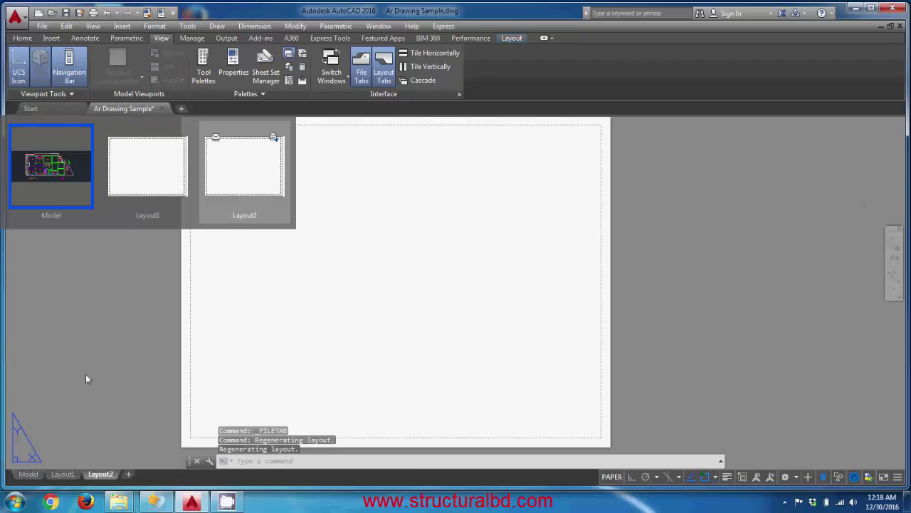
pyautogui.click(51, 166)
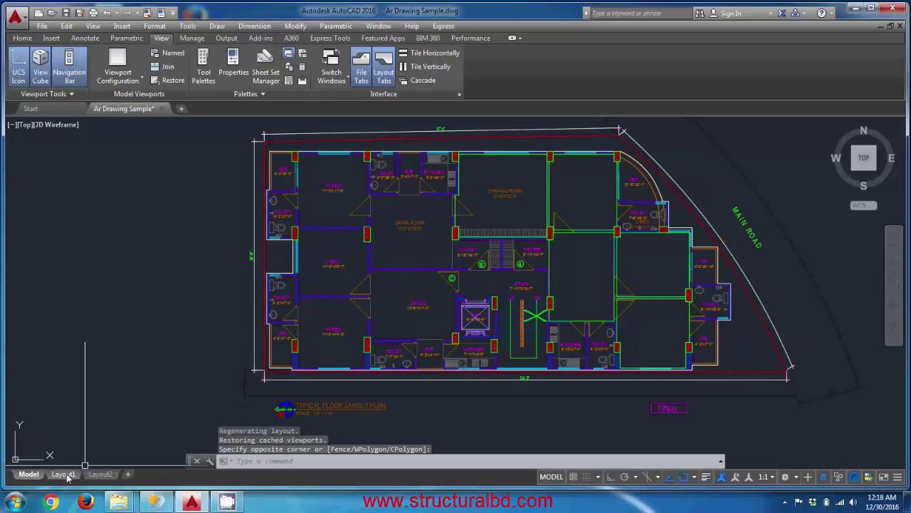
# In Layout1, create a new layer named Viewport and make it the current layer
pyautogui.click(63, 475)
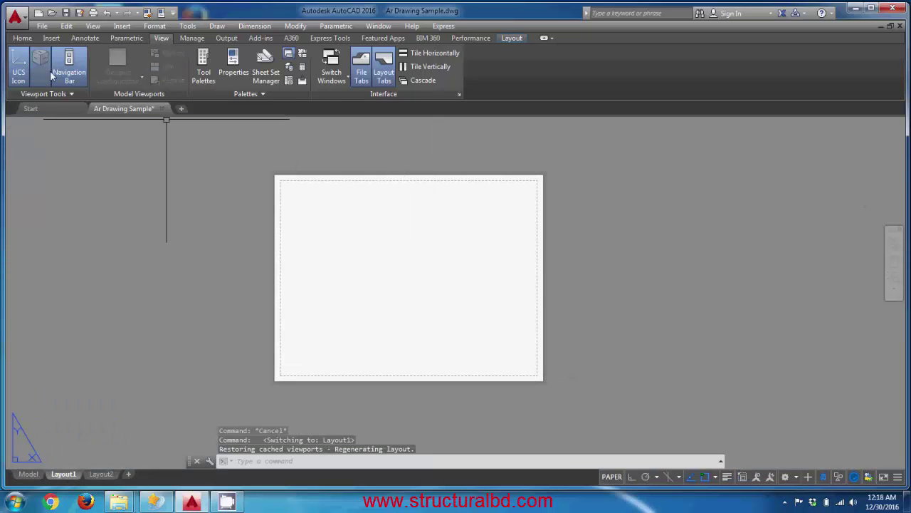
pyautogui.click(22, 38)
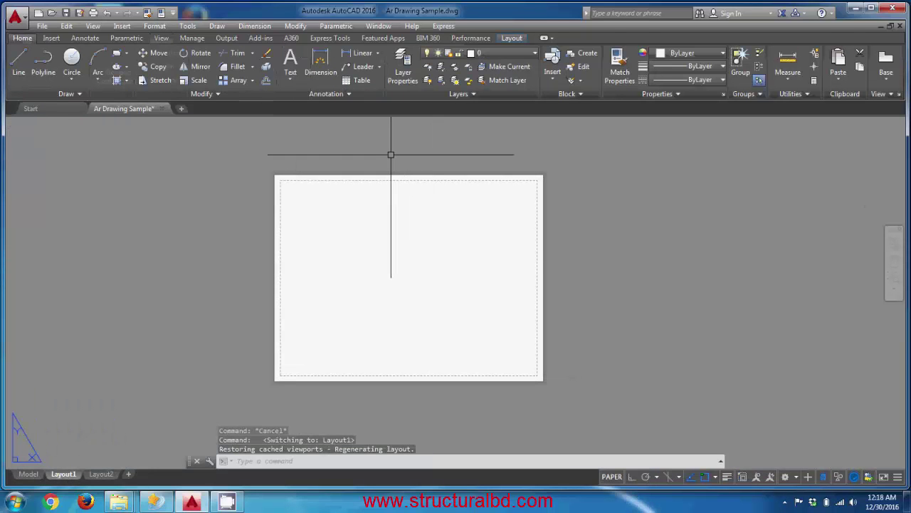
pyautogui.click(402, 64)
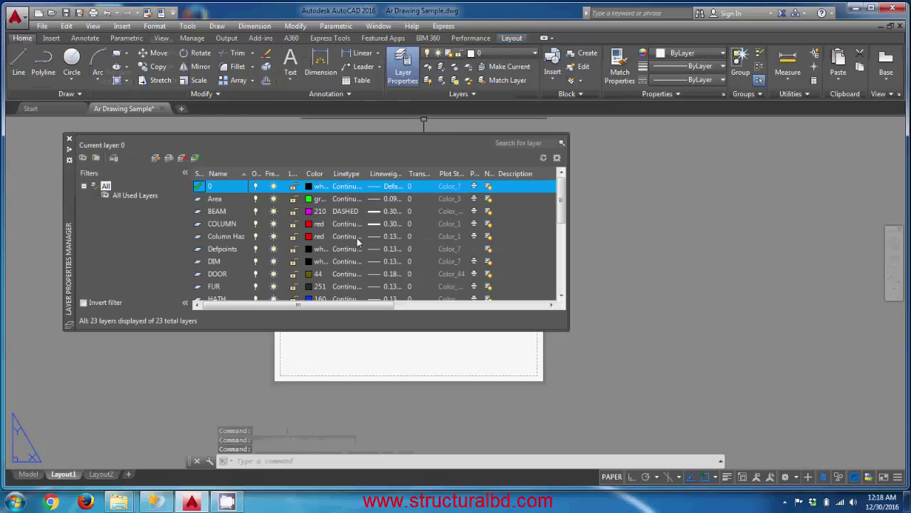
pyautogui.click(155, 157)
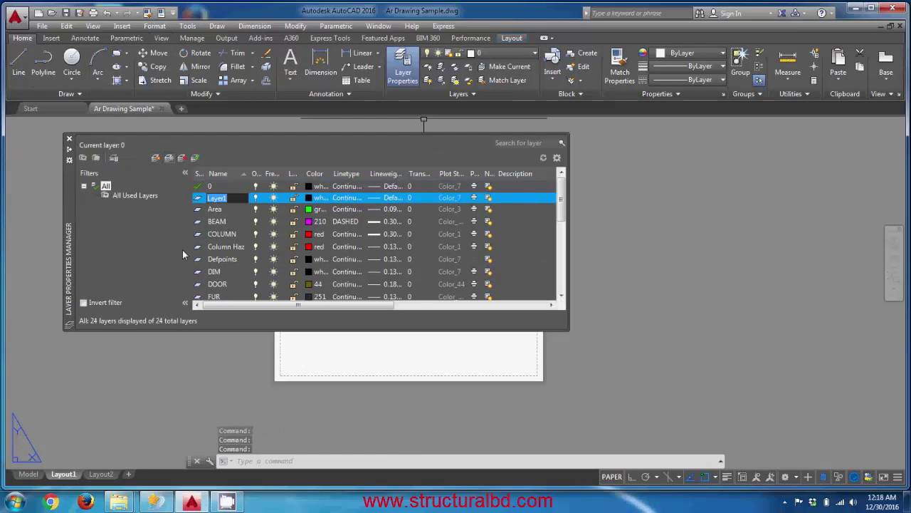
pyautogui.write('Viewport')
pyautogui.press('Return')
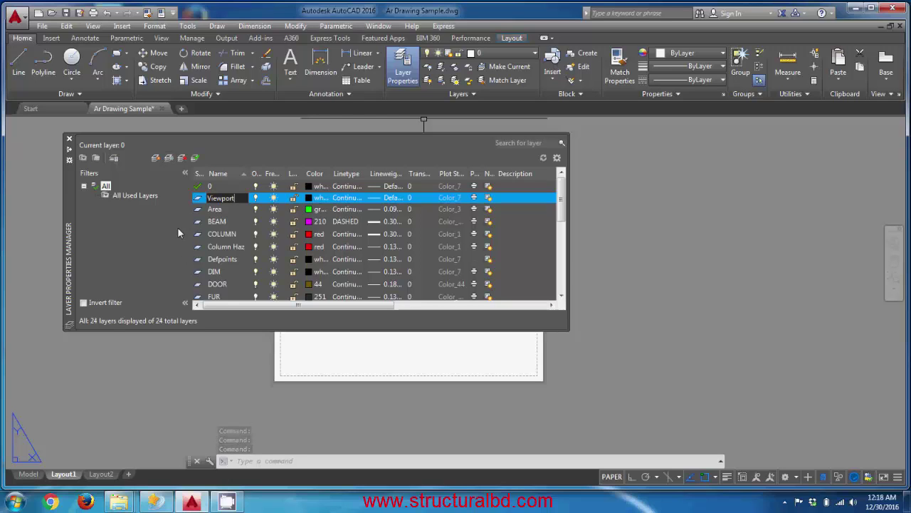
pyautogui.click(136, 261)
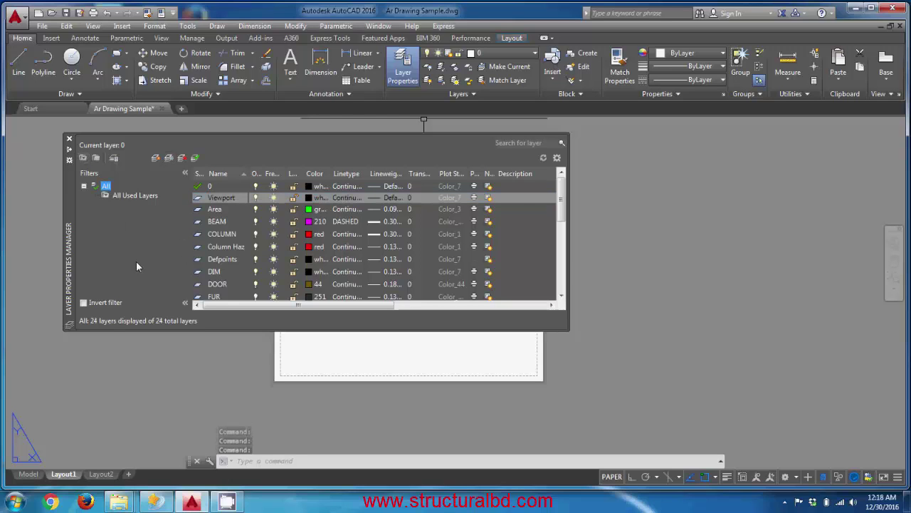
pyautogui.click(69, 139)
pyautogui.click(459, 53)
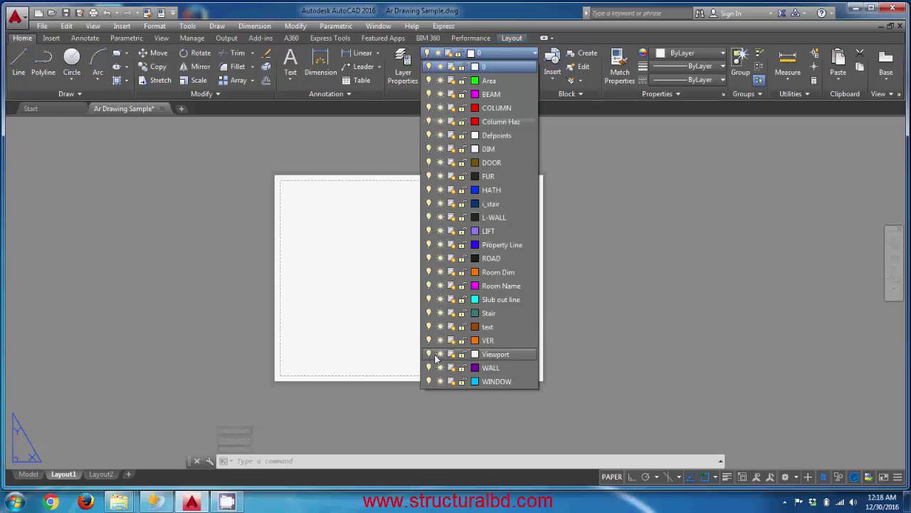
pyautogui.click(517, 355)
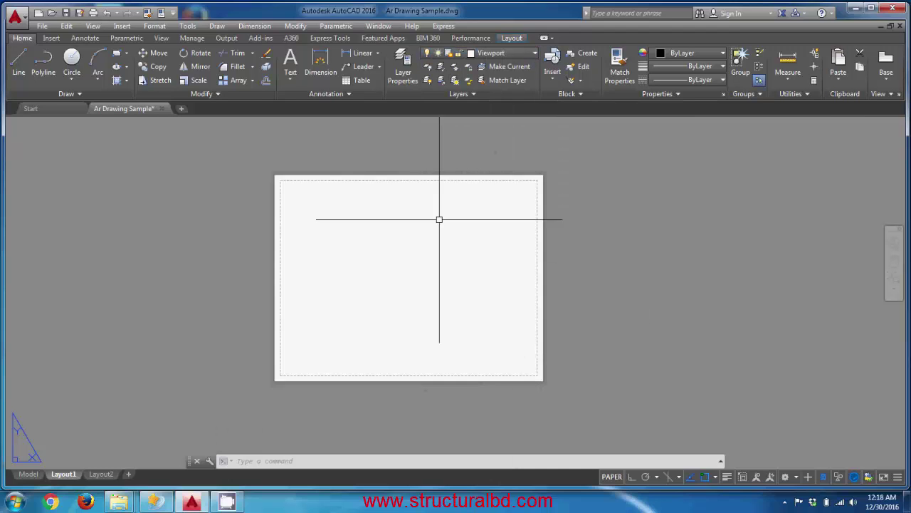
pyautogui.moveTo(345, 295); pyautogui.dragTo(326, 287, button='middle')
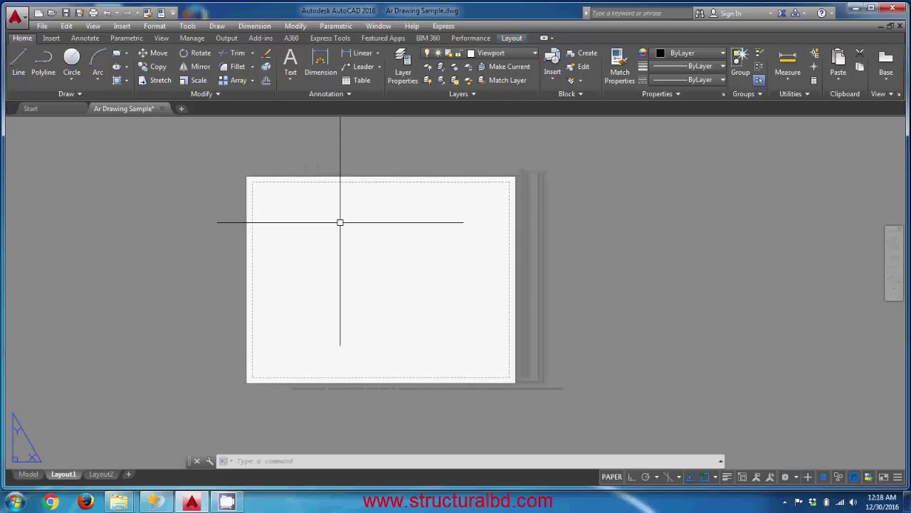
pyautogui.scroll(-3, 317, 243)
pyautogui.scroll(3, 309, 235)
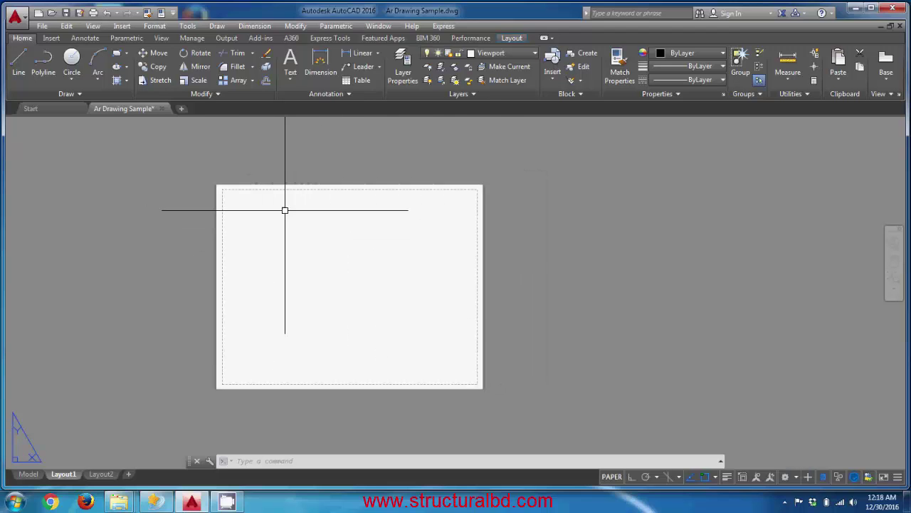
pyautogui.scroll(-2, 340, 197)
pyautogui.moveTo(343, 231); pyautogui.dragTo(337, 229, button='middle')
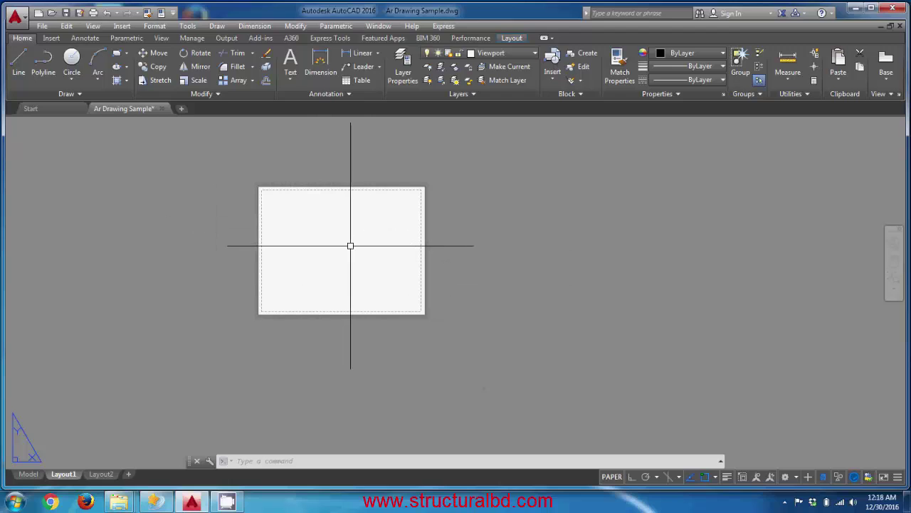
pyautogui.rightClick(68, 475)
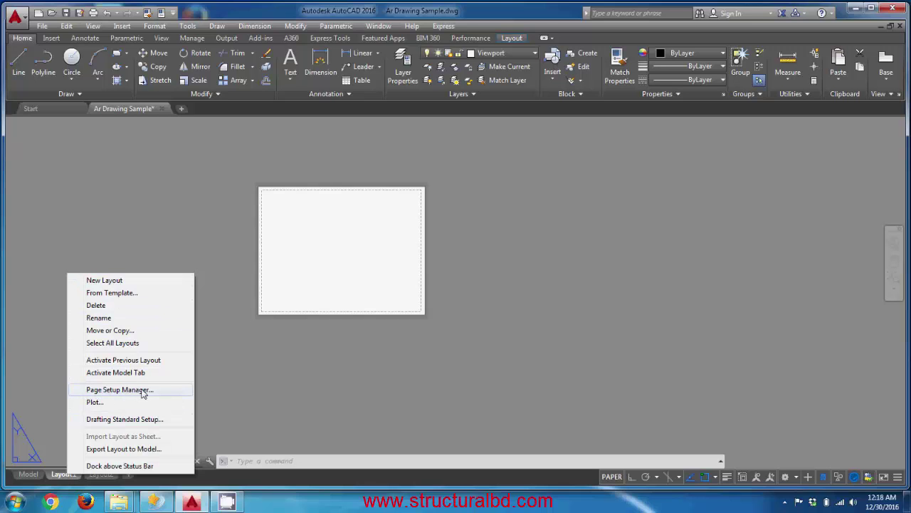
pyautogui.click(318, 383)
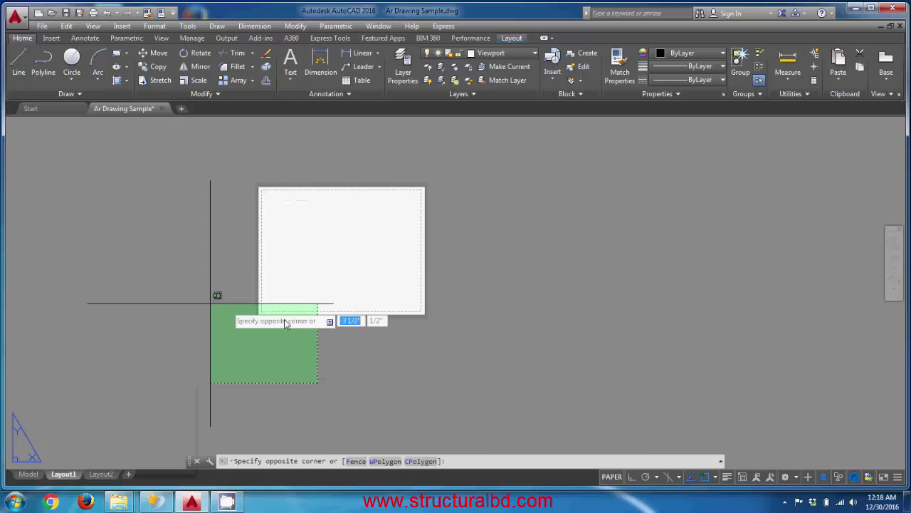
pyautogui.click(174, 297)
pyautogui.moveTo(133, 111)
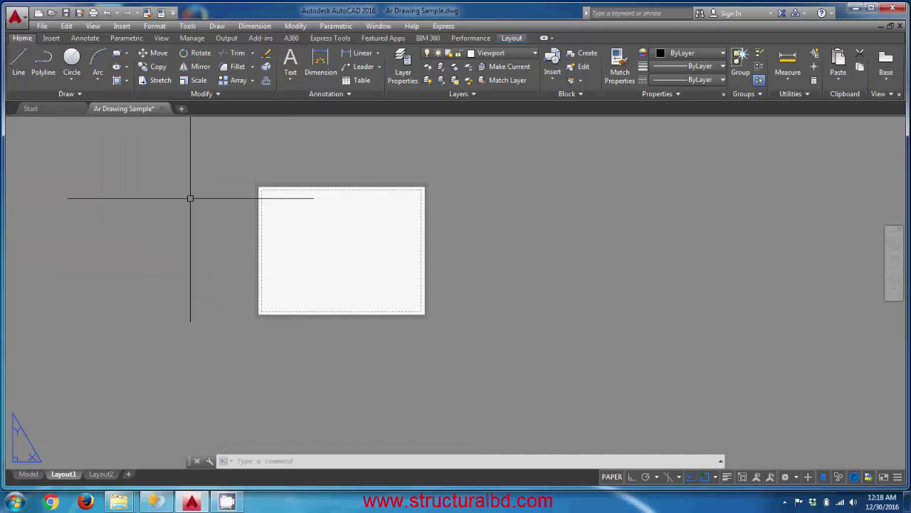
# Modify Layout1's page setup to use the DWF6 ePlot.pc3 plotter
pyautogui.click(225, 38)
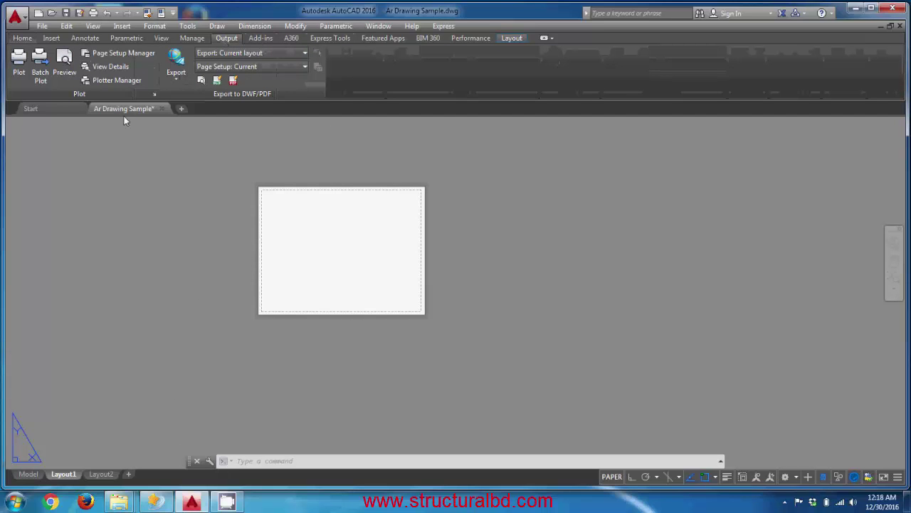
pyautogui.click(109, 53)
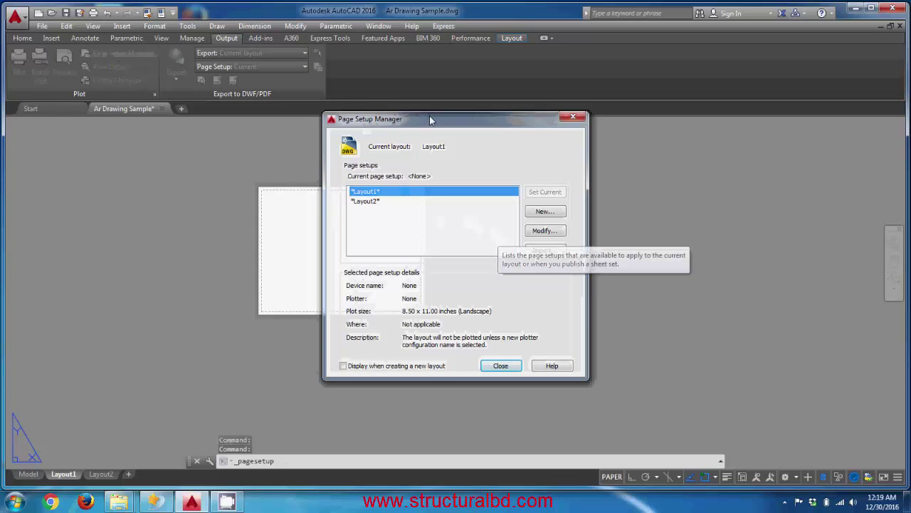
pyautogui.moveTo(427, 119); pyautogui.dragTo(380, 114)
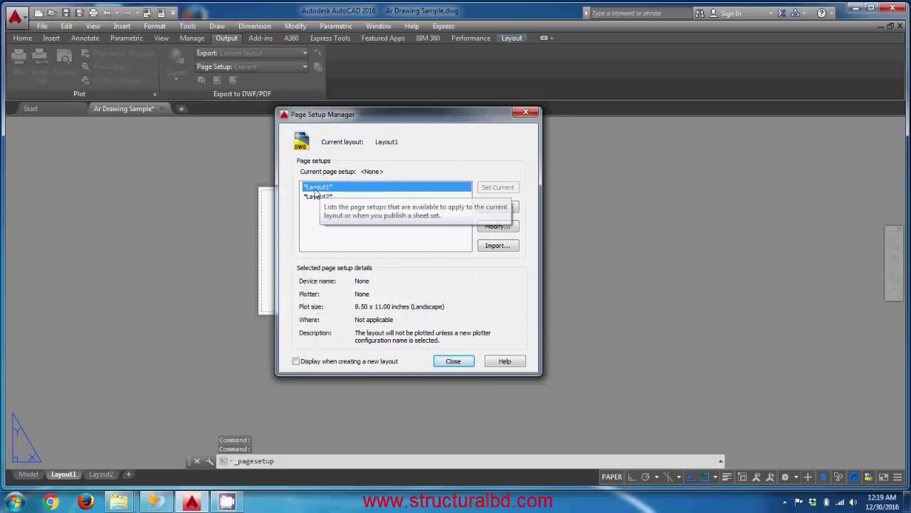
pyautogui.click(497, 226)
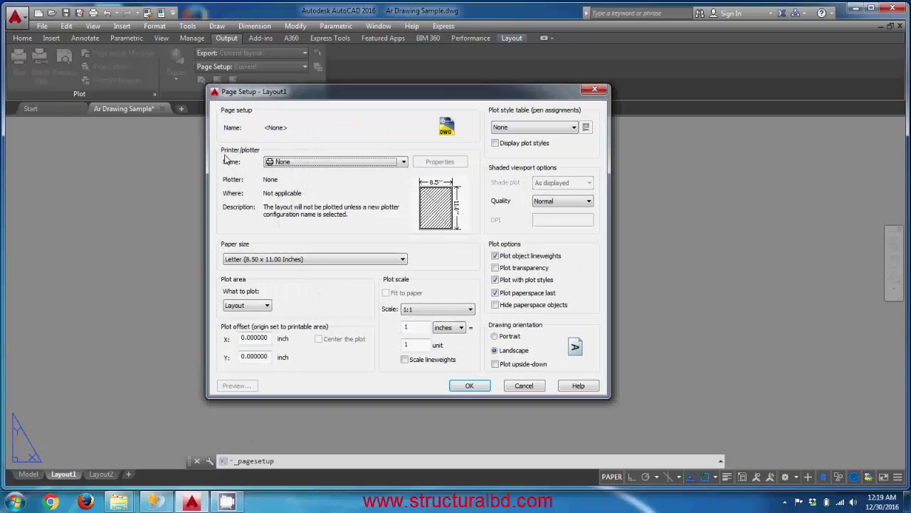
pyautogui.click(274, 160)
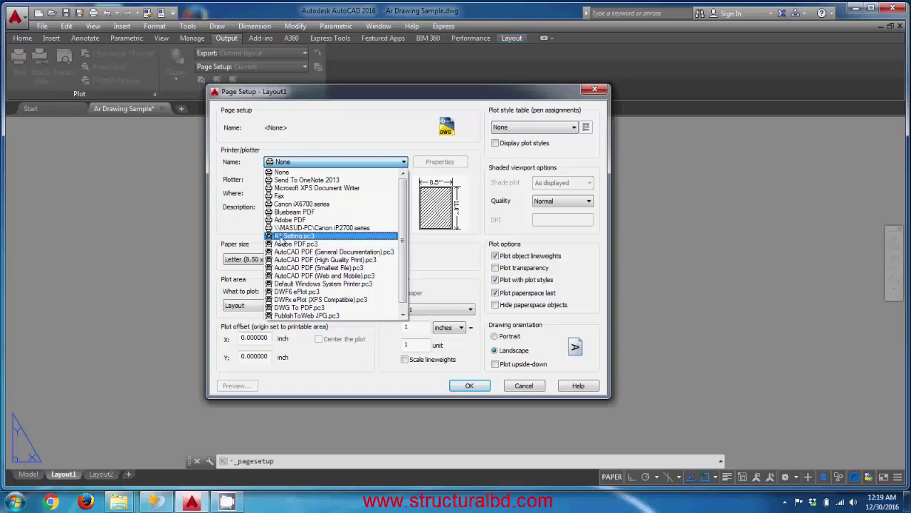
pyautogui.scroll(-1, 336, 214)
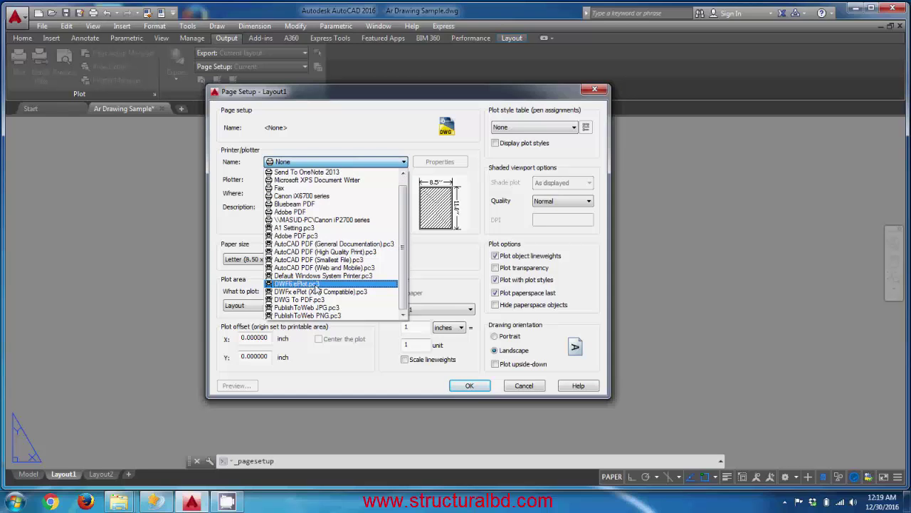
pyautogui.click(318, 284)
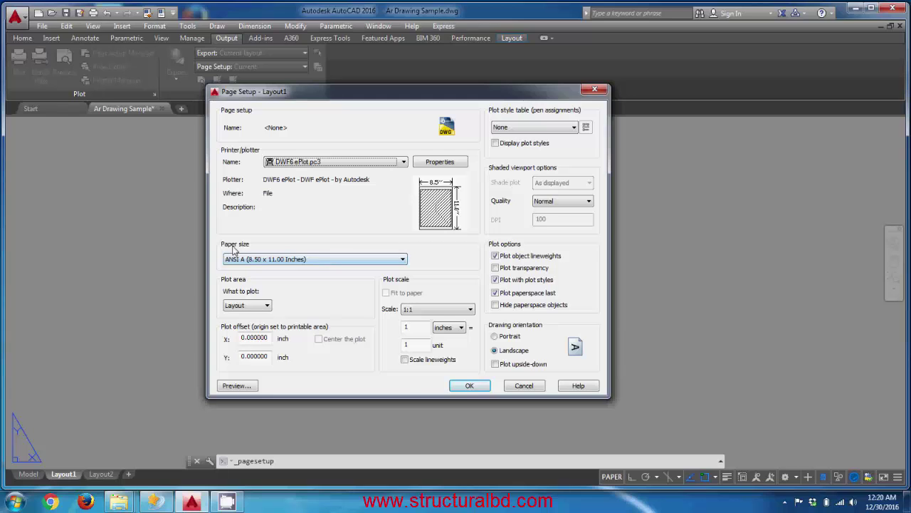
# Set the page setup's paper size to ARCH D (36.00 x 24.00 Inches)
pyautogui.click(328, 261)
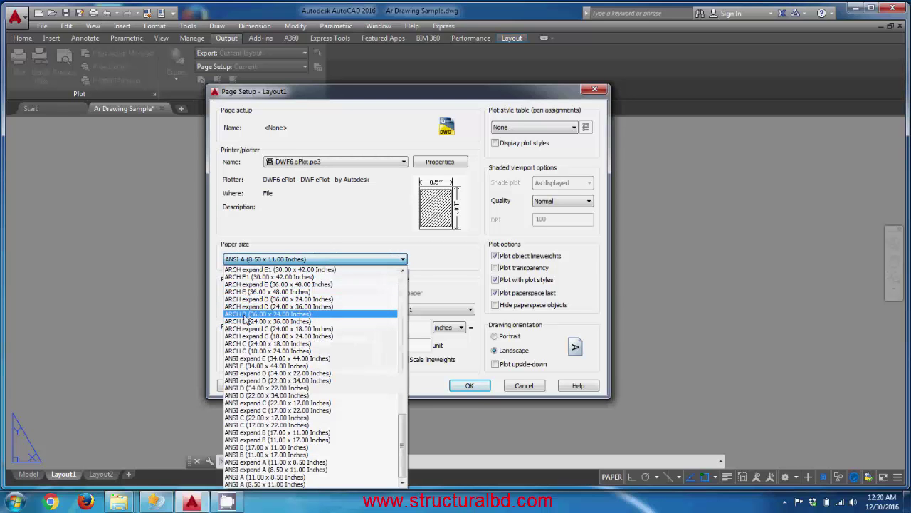
pyautogui.click(289, 314)
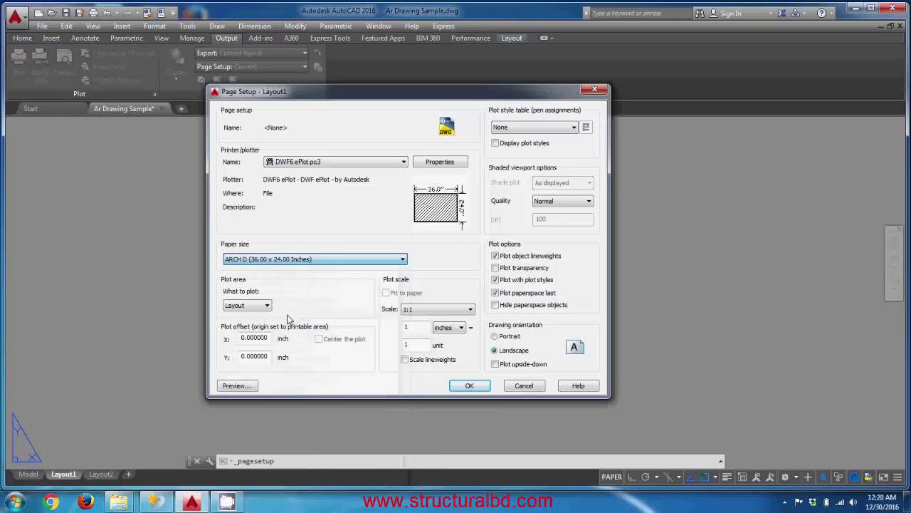
pyautogui.moveTo(437, 205)
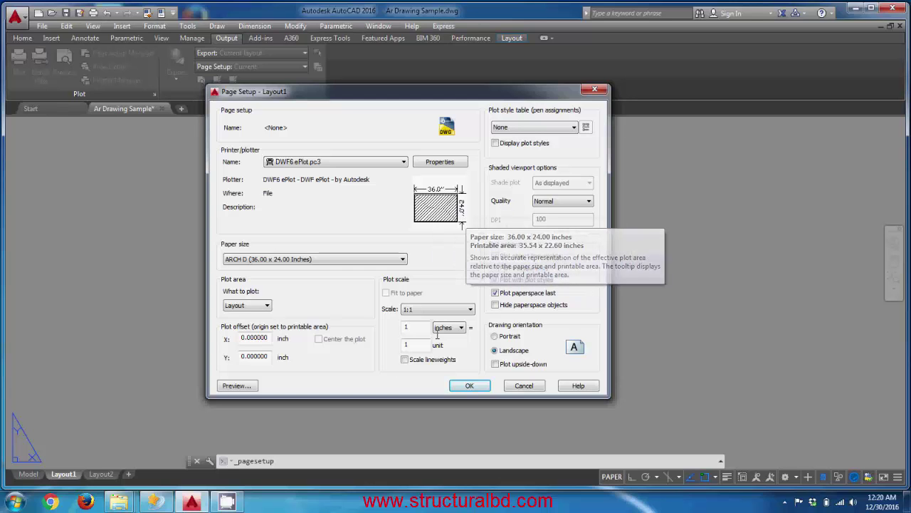
# Accept Layout1's page setup with the plot scale kept at 1:1 in inches, and close the Page Setup Manager
pyautogui.moveTo(451, 317)
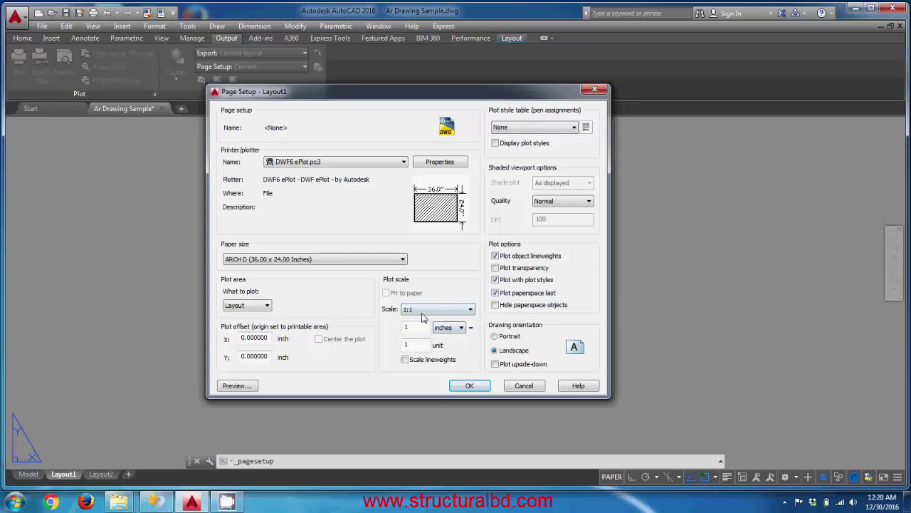
pyautogui.click(449, 328)
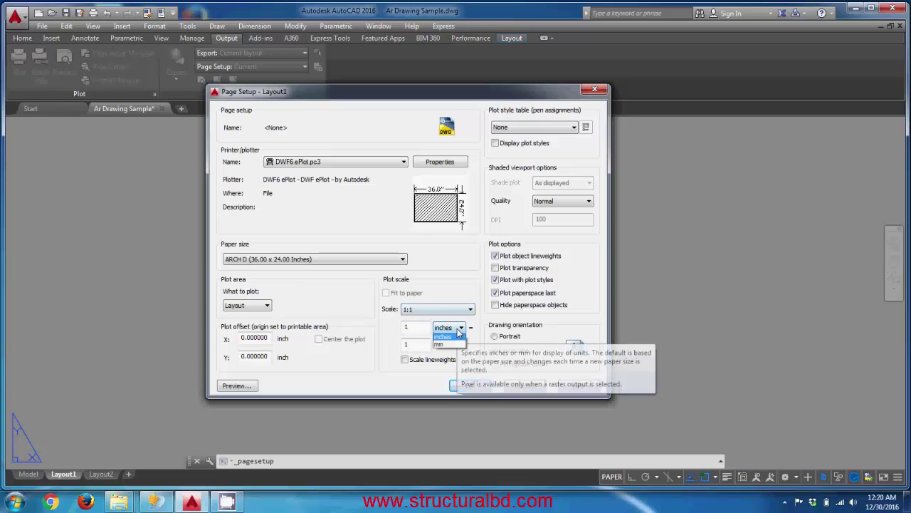
pyautogui.click(453, 263)
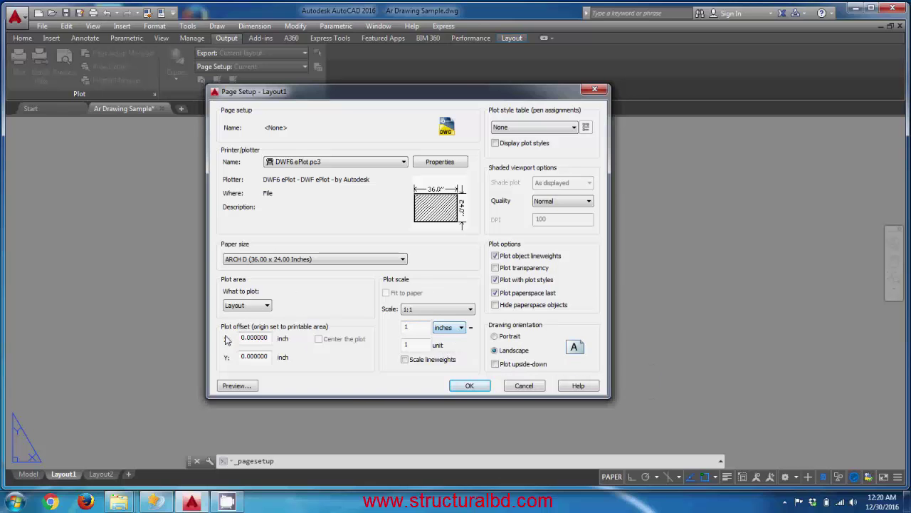
pyautogui.click(470, 386)
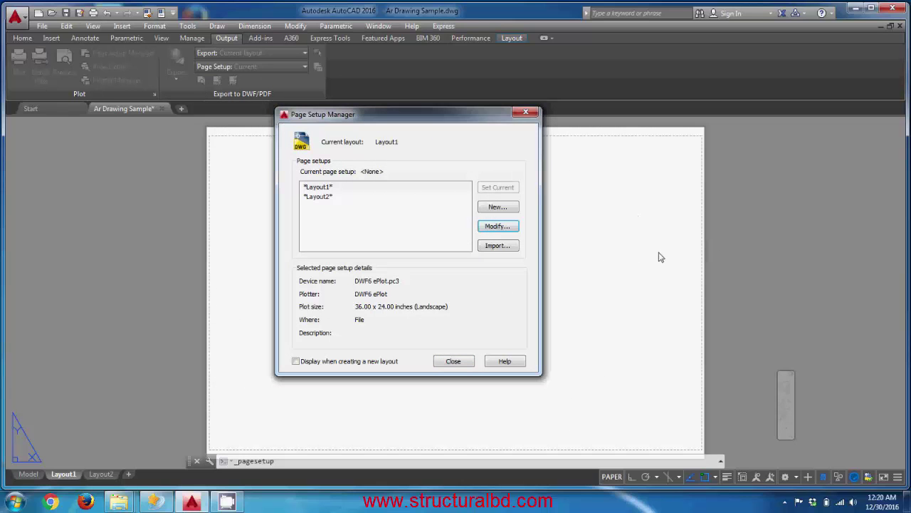
pyautogui.click(456, 361)
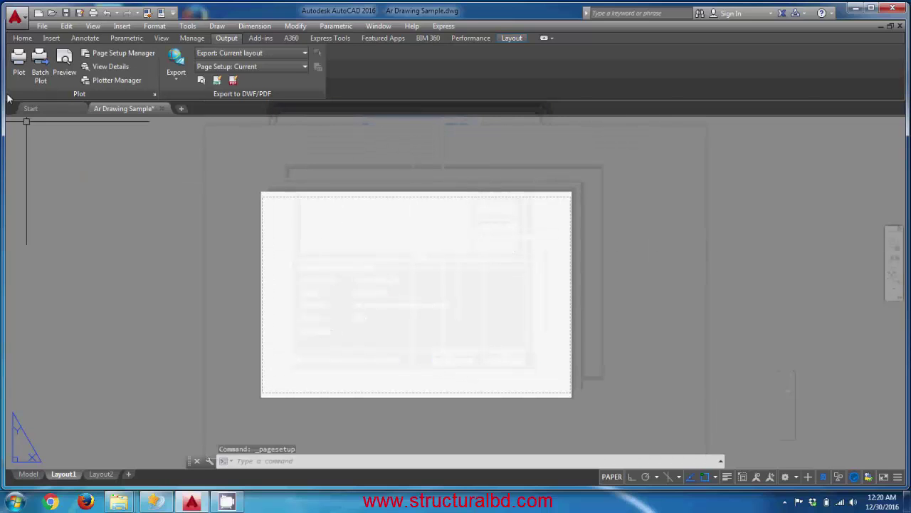
# Check the sheet's width with a temporary linear dimension between its two upper corners, without placing the dimension
pyautogui.click(25, 39)
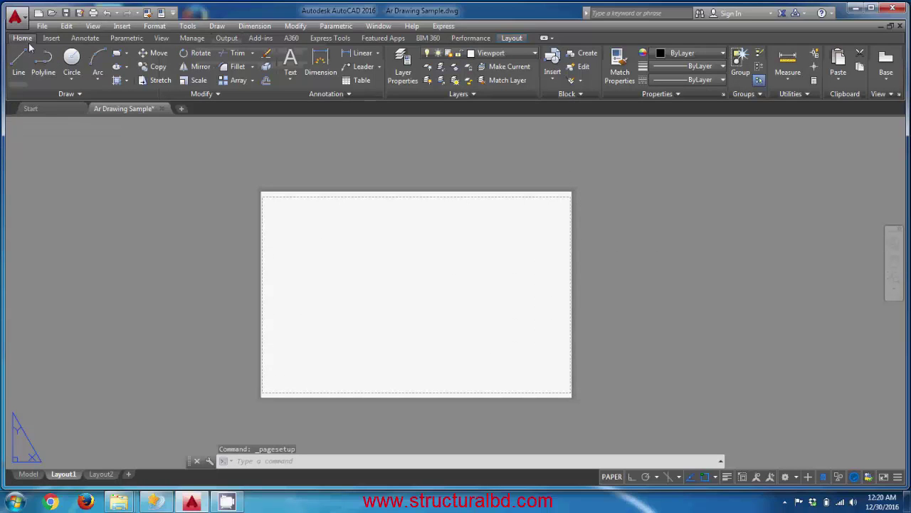
pyautogui.click(347, 55)
pyautogui.scroll(5, 317, 199)
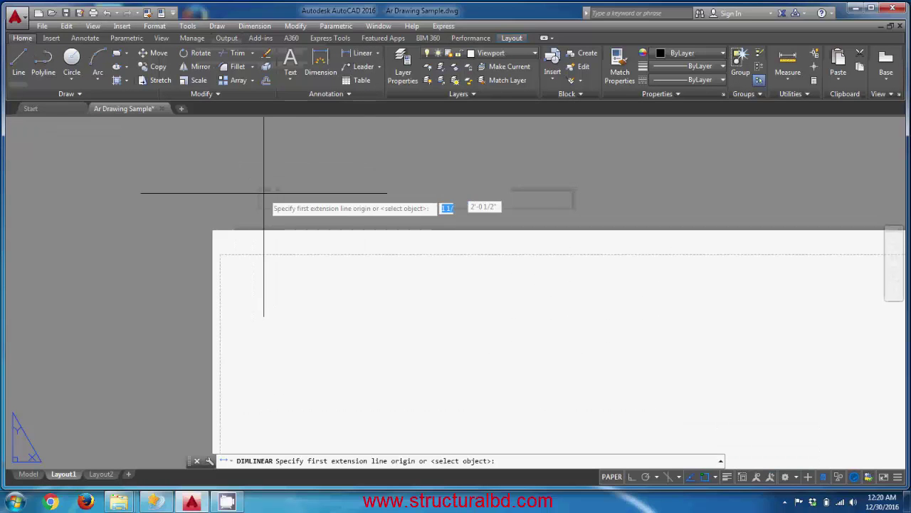
pyautogui.click(189, 228)
pyautogui.scroll(-4, 147, 220)
pyautogui.moveTo(477, 223); pyautogui.dragTo(229, 228, button='middle')
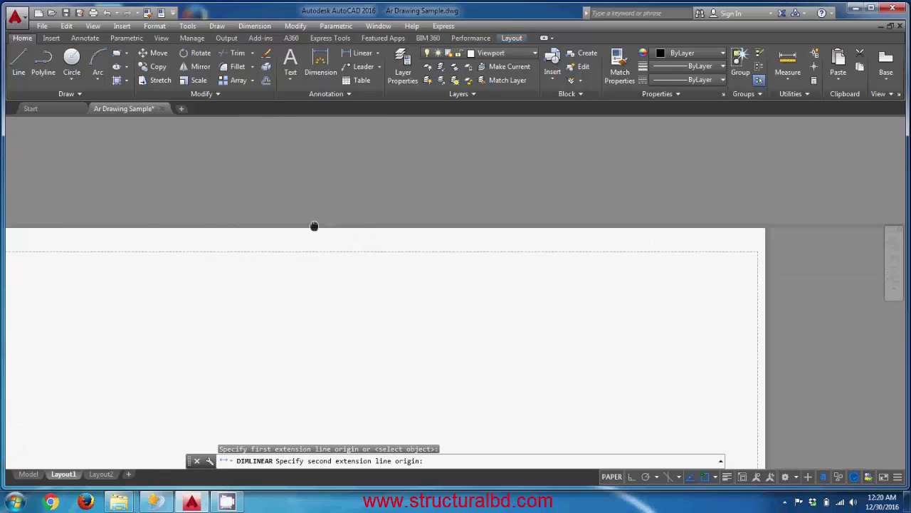
pyautogui.click(665, 225)
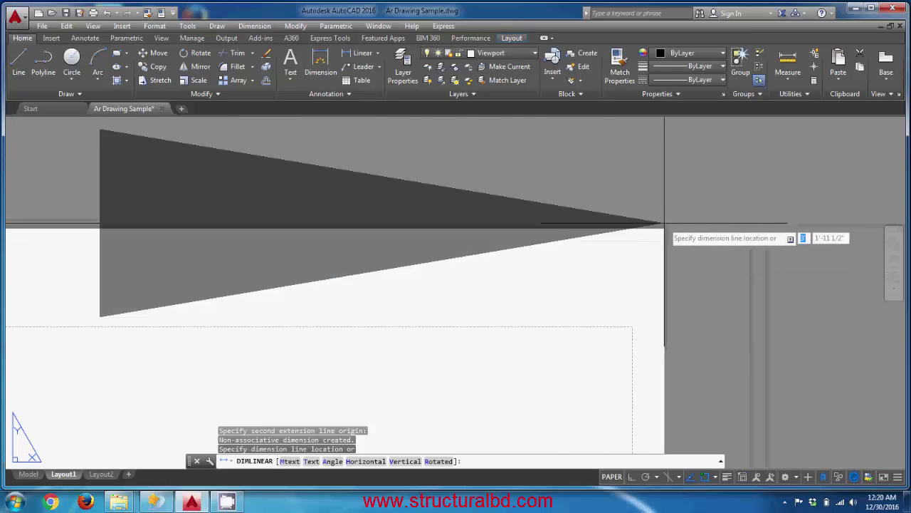
pyautogui.scroll(-5, 665, 224)
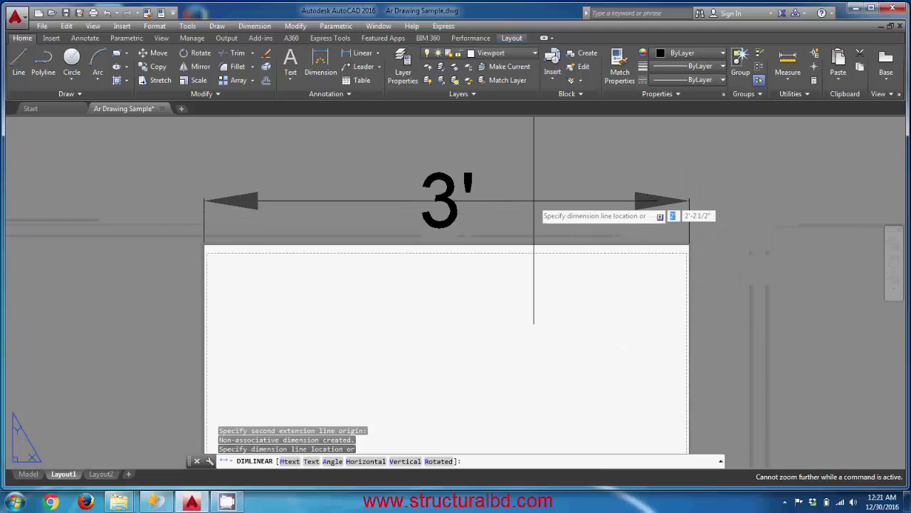
pyautogui.press('Escape')
# Create a rectangular viewport with MVIEW inside the sheet's printable area, leaving a wider blank strip along the sheet's right side
pyautogui.scroll(-4, 444, 174)
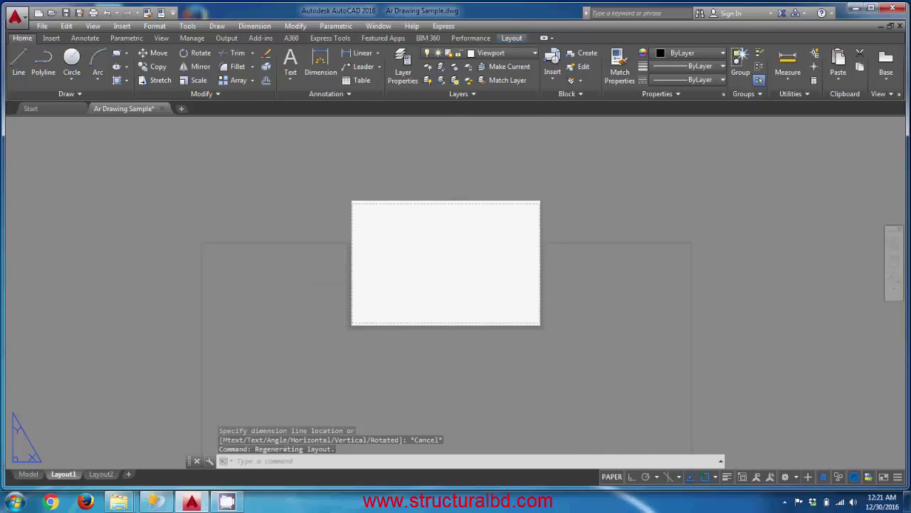
pyautogui.moveTo(417, 271); pyautogui.dragTo(389, 249, button='middle')
pyautogui.scroll(2, 438, 208)
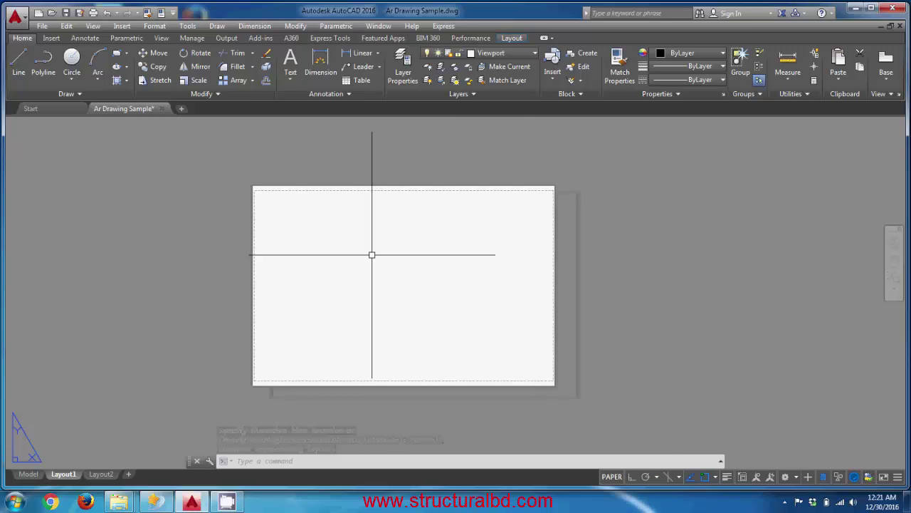
pyautogui.write('Vie')
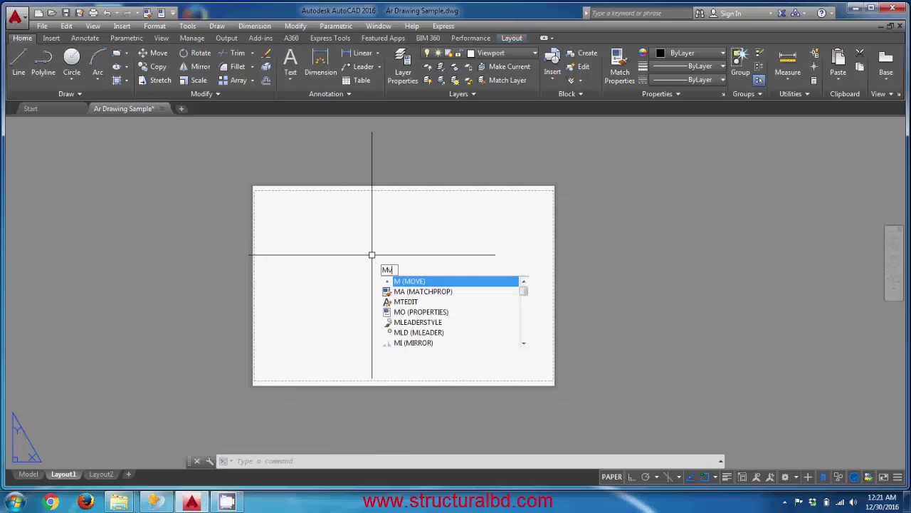
pyautogui.write('w')
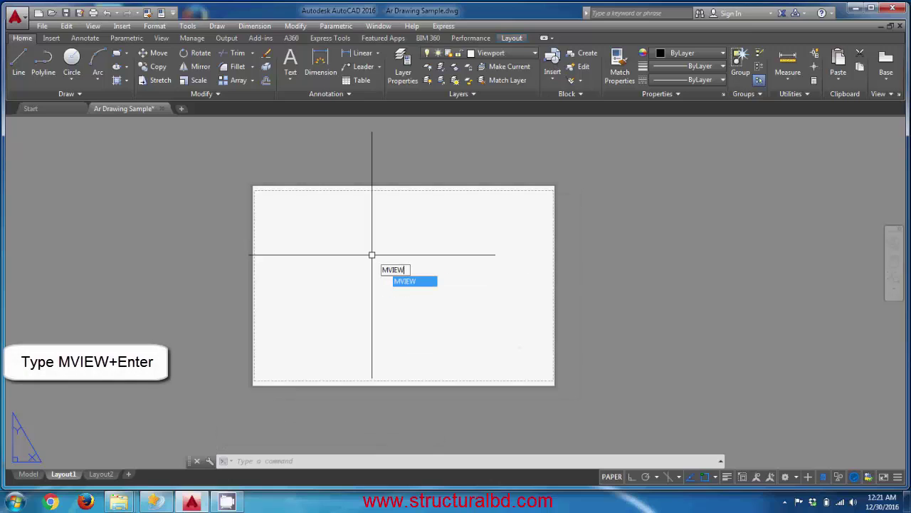
pyautogui.press('Return')
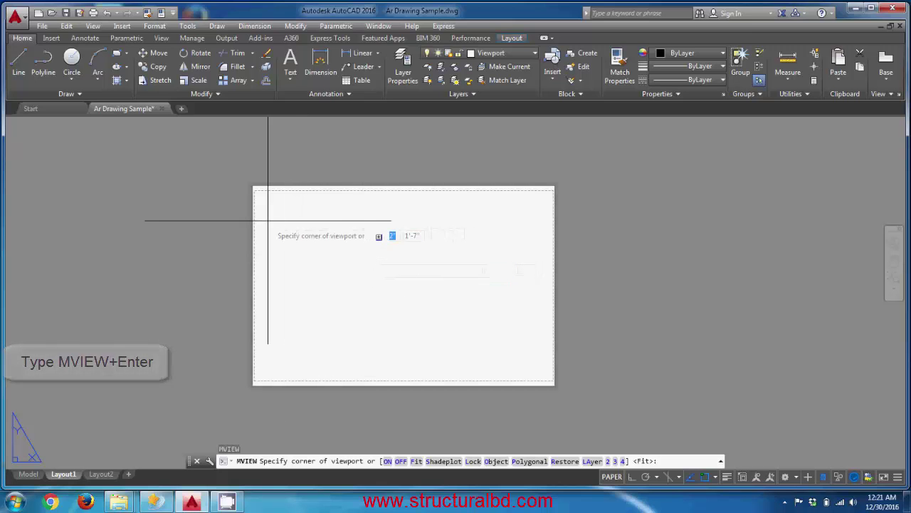
pyautogui.scroll(2, 274, 203)
pyautogui.scroll(-1, 276, 200)
pyautogui.scroll(-2, 246, 197)
pyautogui.scroll(2, 264, 198)
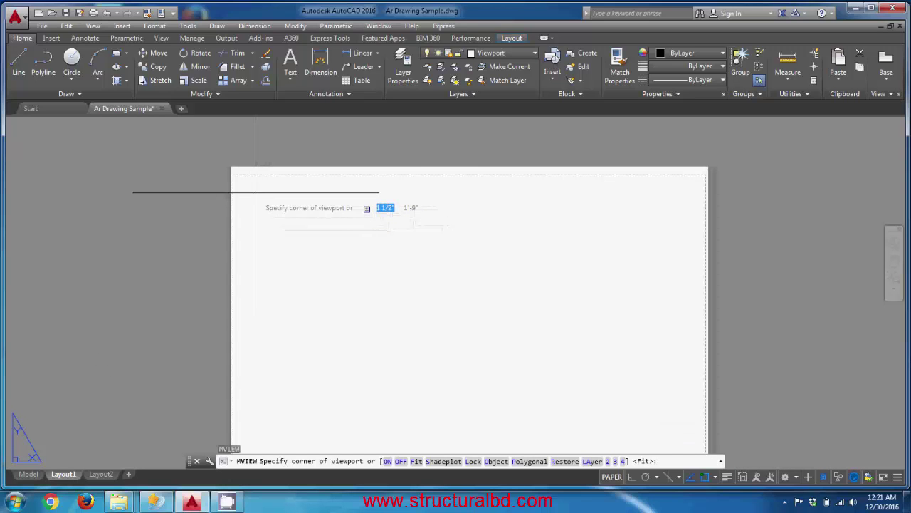
pyautogui.click(256, 192)
pyautogui.scroll(-2, 256, 188)
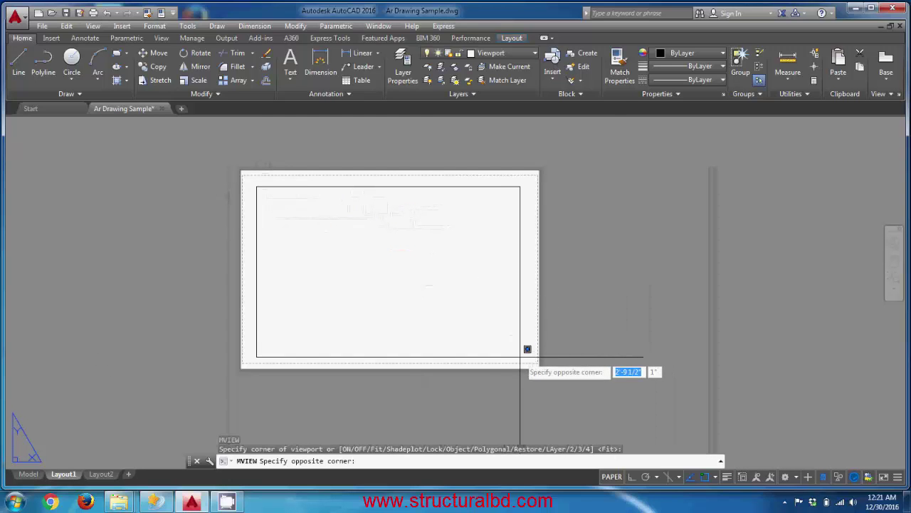
pyautogui.click(497, 355)
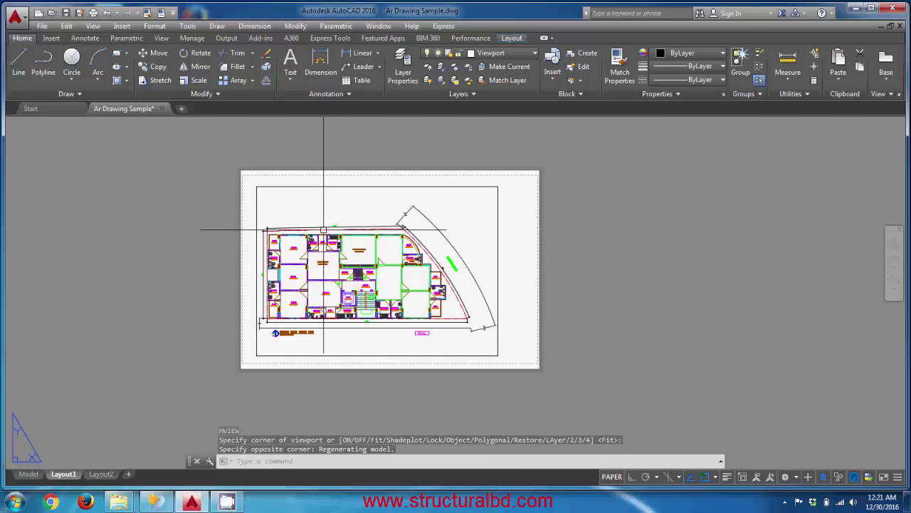
# Activate the new viewport and shift the floor plan slightly up and to the right inside it
pyautogui.scroll(2, 341, 223)
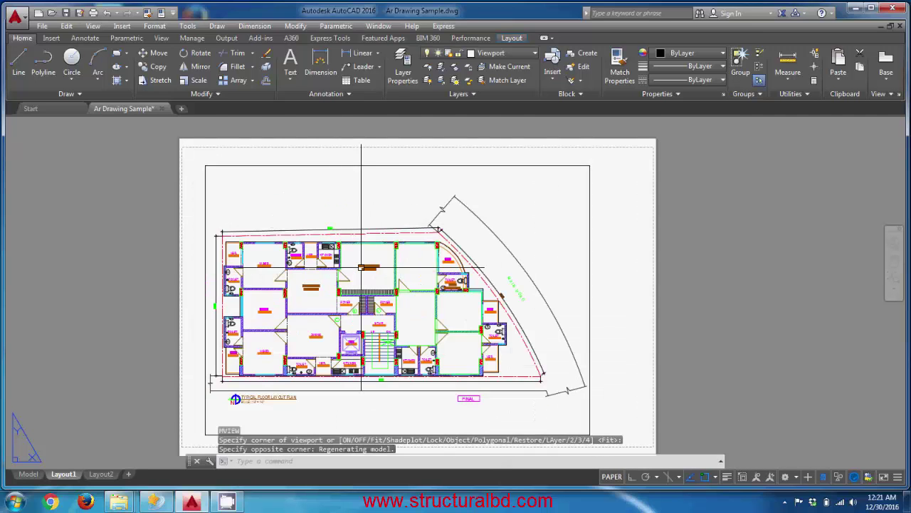
pyautogui.scroll(-2, 360, 226)
pyautogui.moveTo(467, 219); pyautogui.dragTo(461, 217, button='middle')
pyautogui.doubleClick(453, 211)
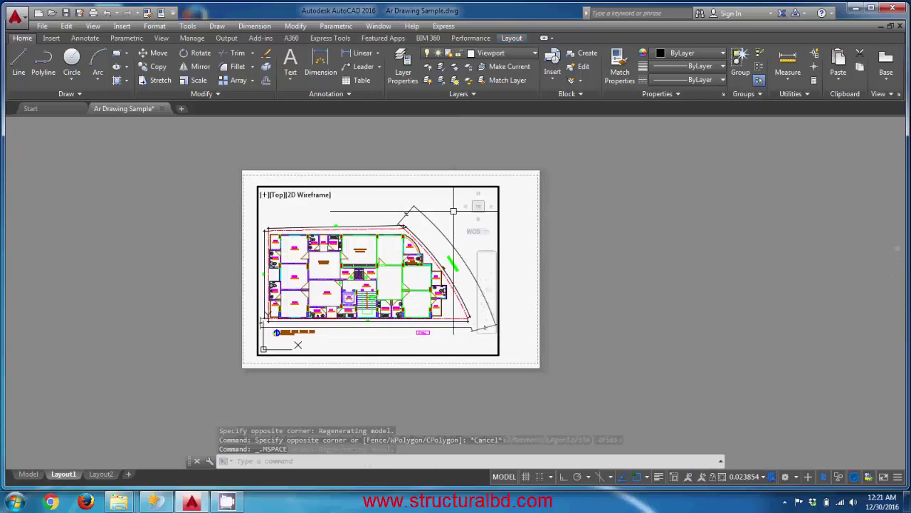
pyautogui.moveTo(388, 266)
pyautogui.mouseDown(button='middle')
pyautogui.moveTo(406, 256)
pyautogui.moveTo(396, 252)
pyautogui.mouseUp(button='middle')
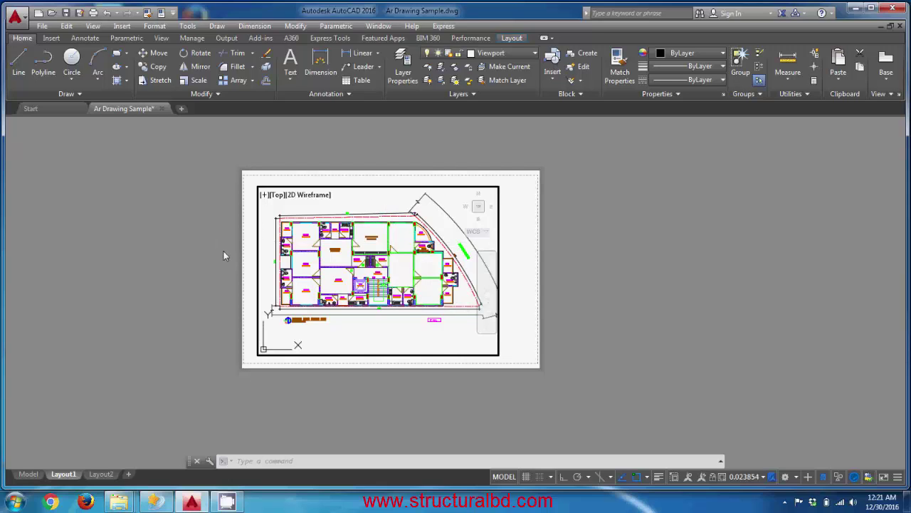
# Return to paper space and pan the whole sheet together with its viewport
pyautogui.doubleClick(563, 235)
pyautogui.moveTo(437, 260)
pyautogui.mouseDown(button='middle')
pyautogui.moveTo(401, 261)
pyautogui.moveTo(433, 259)
pyautogui.mouseUp(button='middle')
pyautogui.moveTo(377, 255); pyautogui.dragTo(378, 272, button='middle')
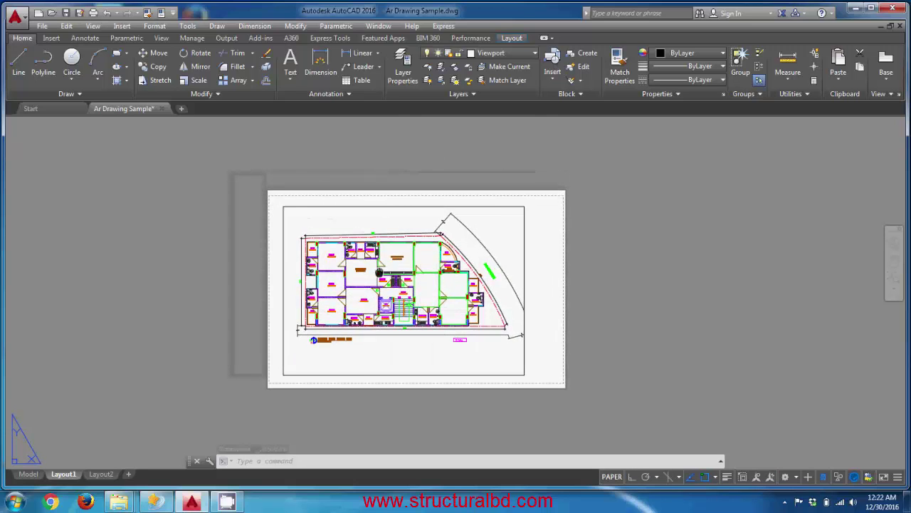
pyautogui.moveTo(373, 231); pyautogui.dragTo(354, 208, button='middle')
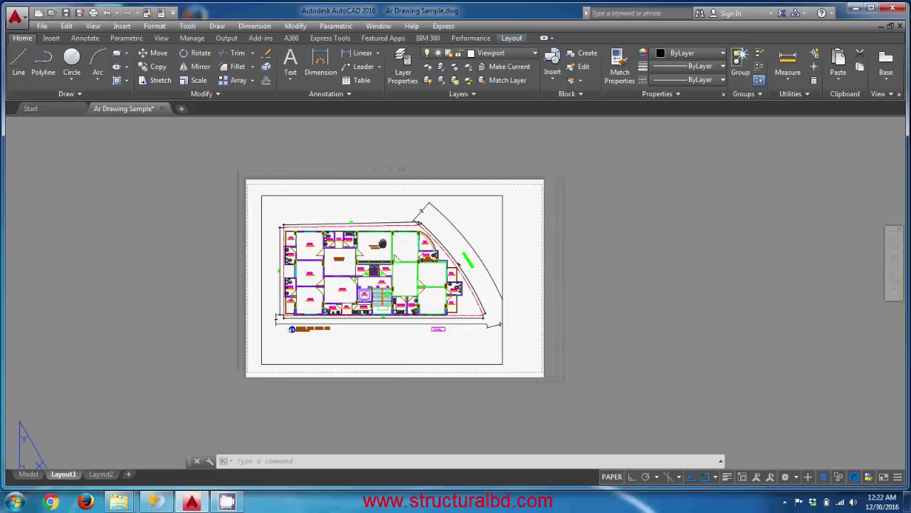
# Activate the viewport and set its scale to 1/4" = 1'-0"
pyautogui.doubleClick(352, 207)
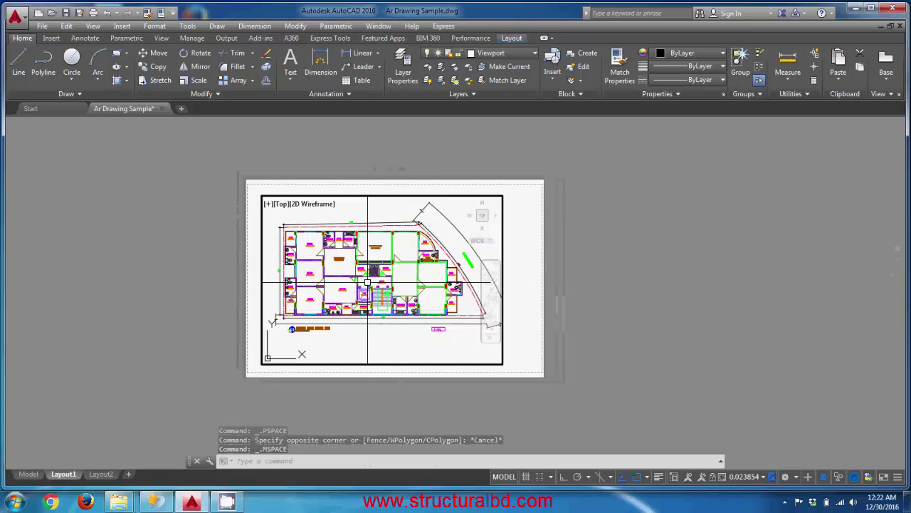
pyautogui.click(764, 476)
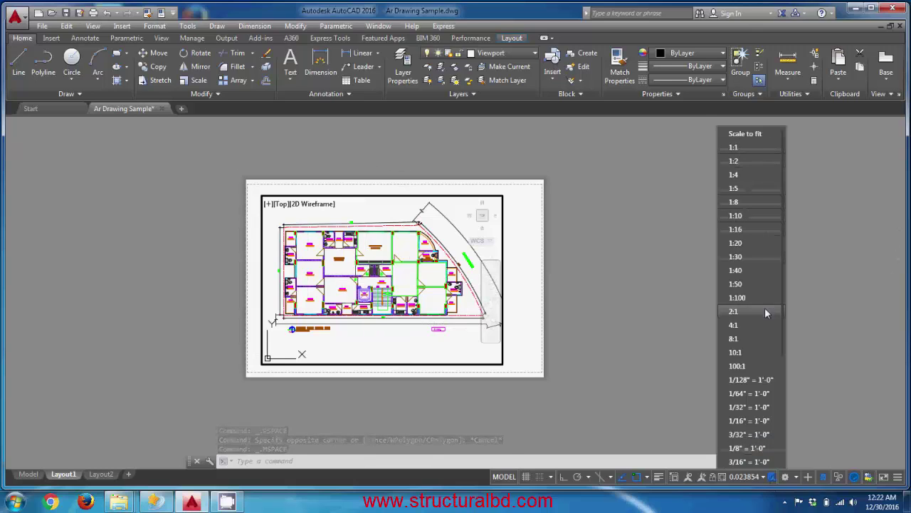
pyautogui.scroll(-2, 749, 385)
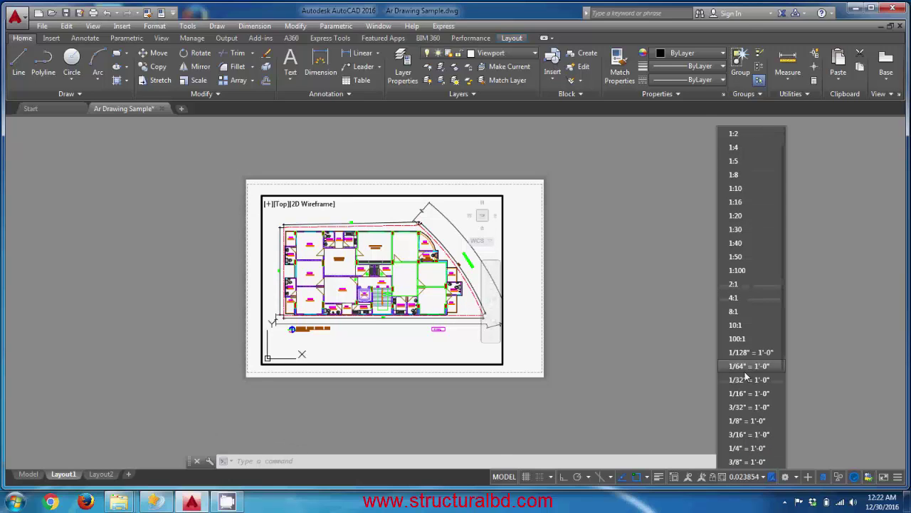
pyautogui.scroll(-2, 748, 377)
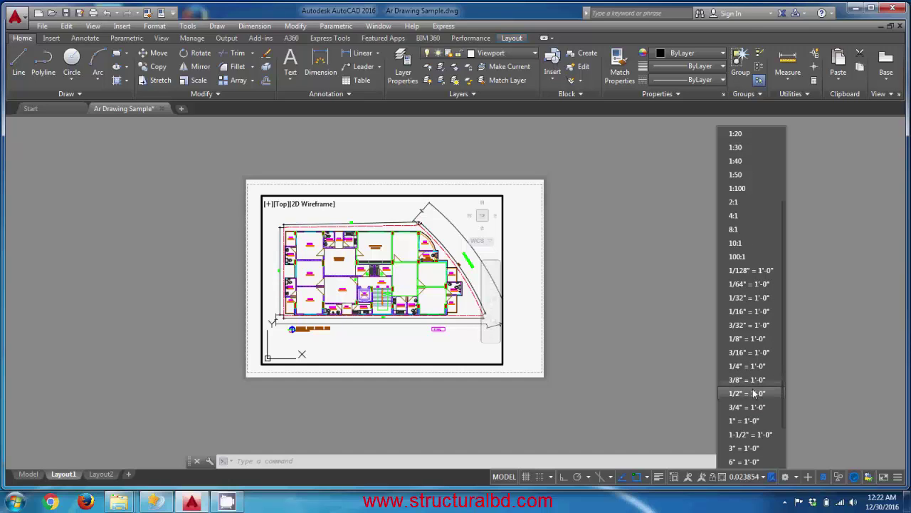
pyautogui.click(746, 366)
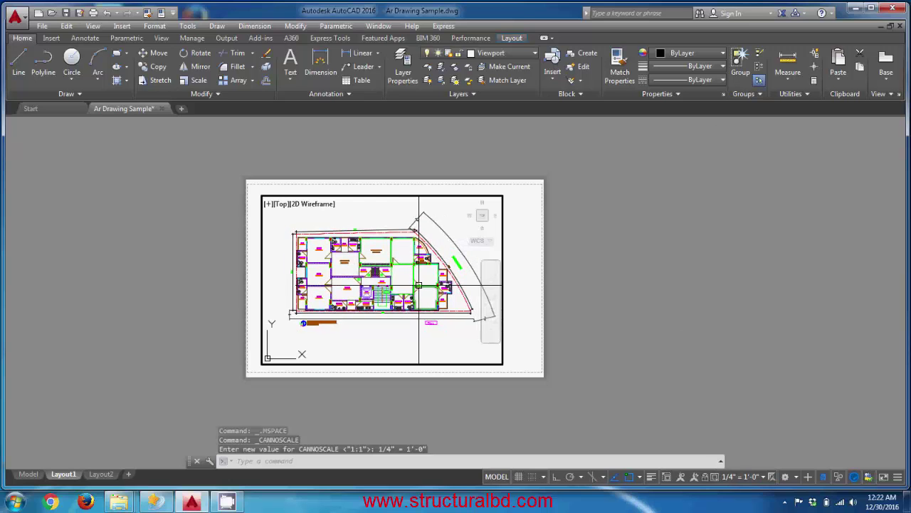
# Try the viewport scales 1/2" = 1'-0" and 3/8" = 1'-0" on the floor plan
pyautogui.click(747, 474)
pyautogui.click(736, 447)
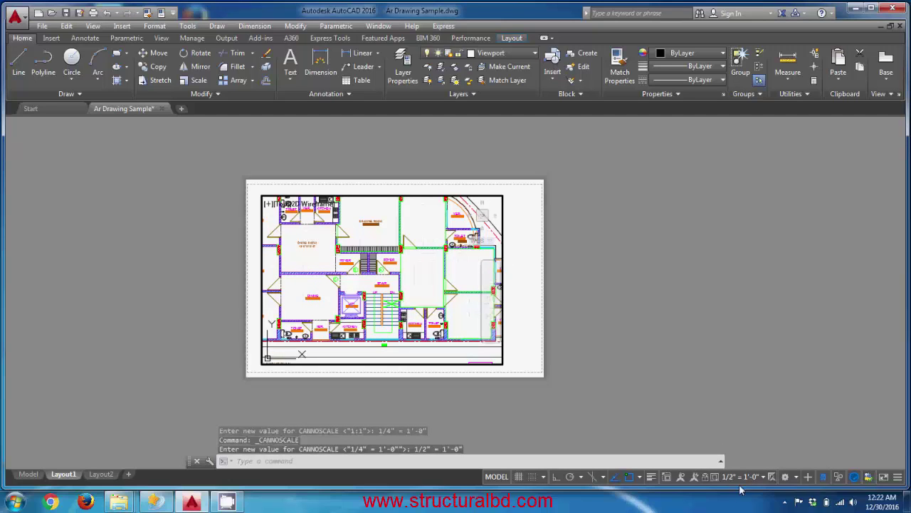
pyautogui.click(764, 477)
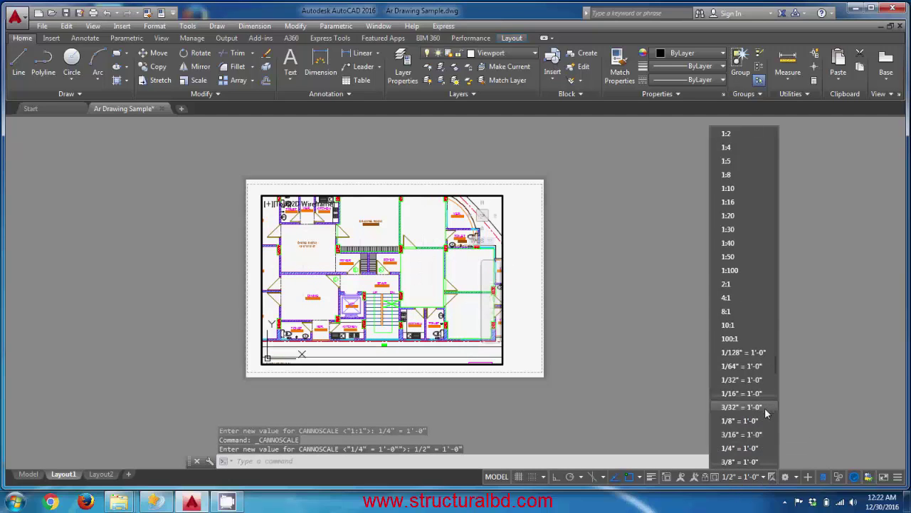
pyautogui.click(741, 461)
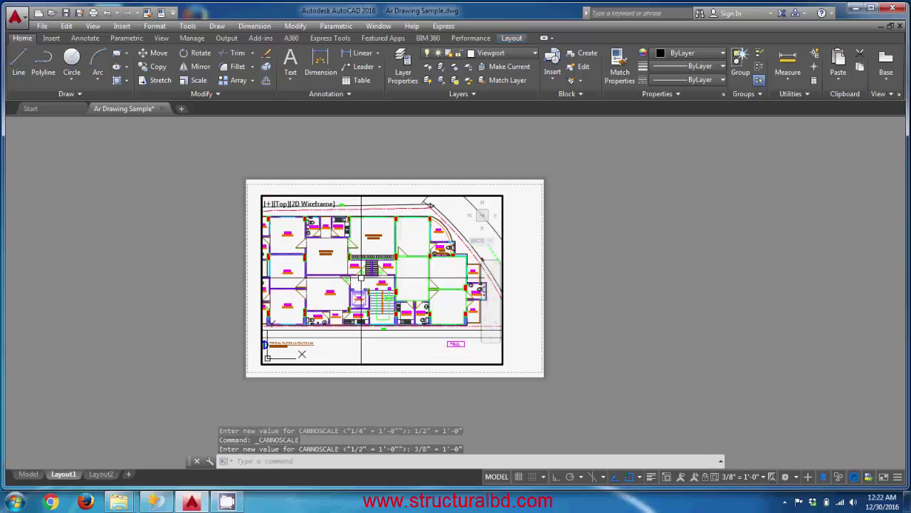
# Set the viewport scale back to 1/4" = 1'-0" and return to paper space
pyautogui.click(746, 477)
pyautogui.click(737, 425)
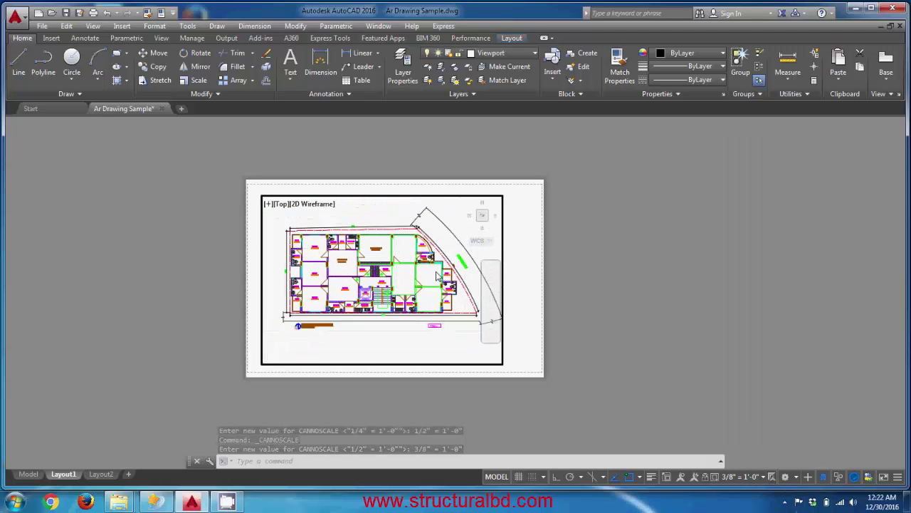
pyautogui.doubleClick(582, 248)
pyautogui.scroll(2, 399, 187)
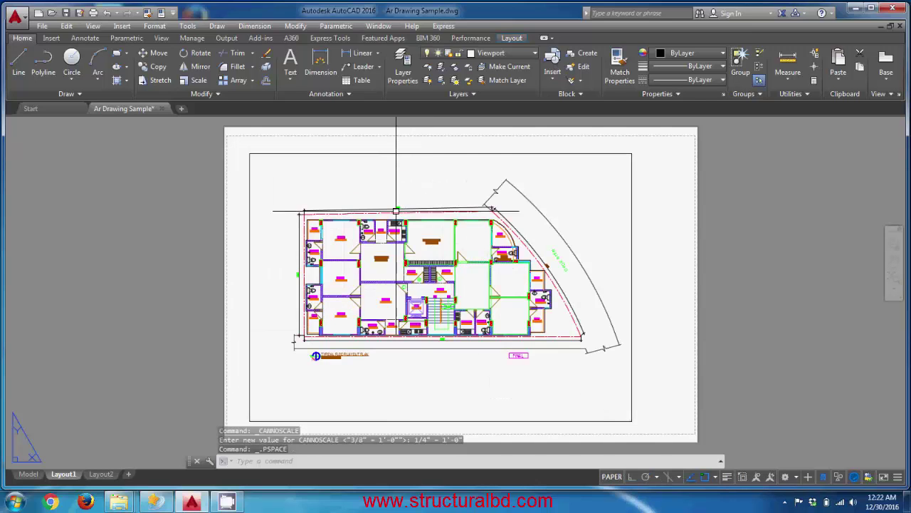
# Activate the viewport and zoom and pan the floor plan inside it with real-time Zoom
pyautogui.doubleClick(406, 189)
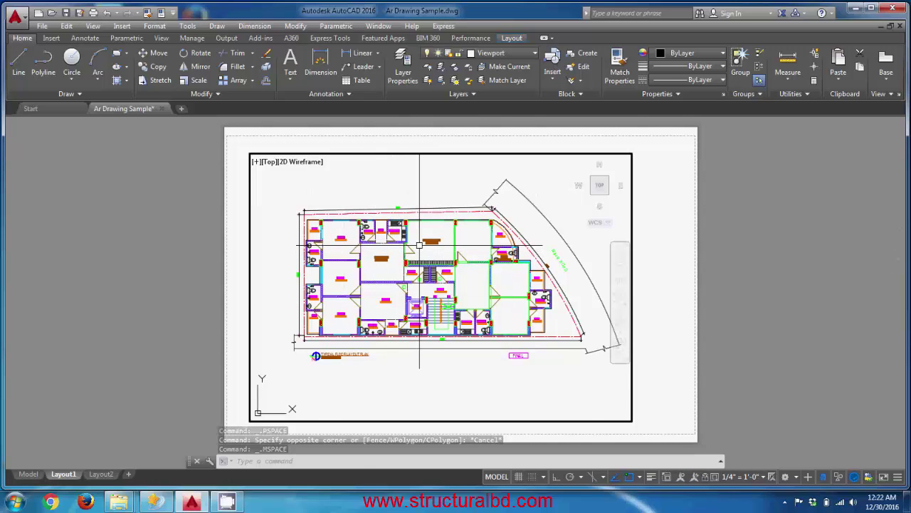
pyautogui.scroll(2, 420, 251)
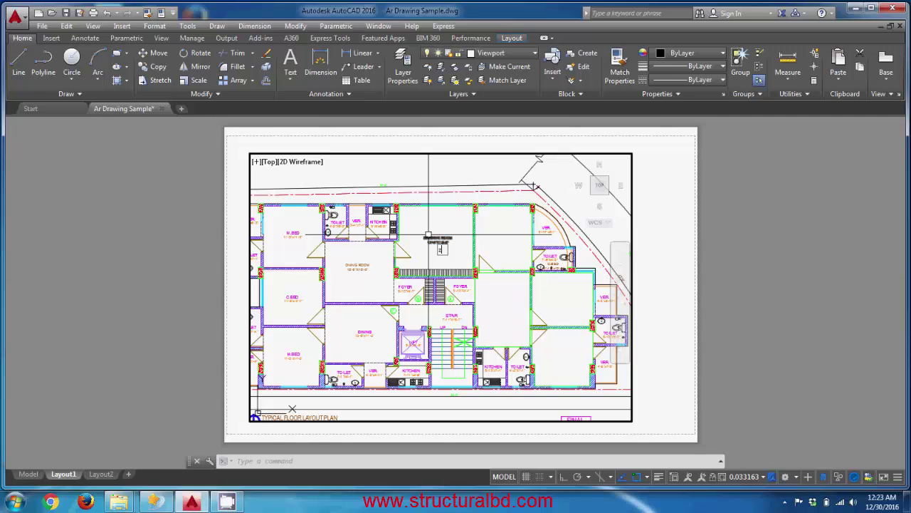
pyautogui.write('z')
pyautogui.press('Return')
pyautogui.press('Return')
pyautogui.moveTo(430, 271)
pyautogui.mouseDown()
pyautogui.moveTo(440, 314)
pyautogui.moveTo(443, 281)
pyautogui.mouseUp()
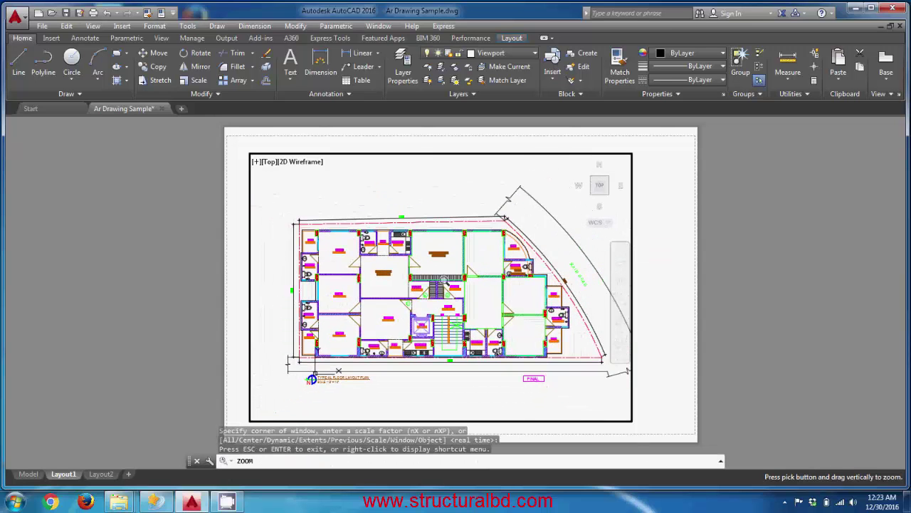
pyautogui.moveTo(444, 283); pyautogui.dragTo(433, 277, button='middle')
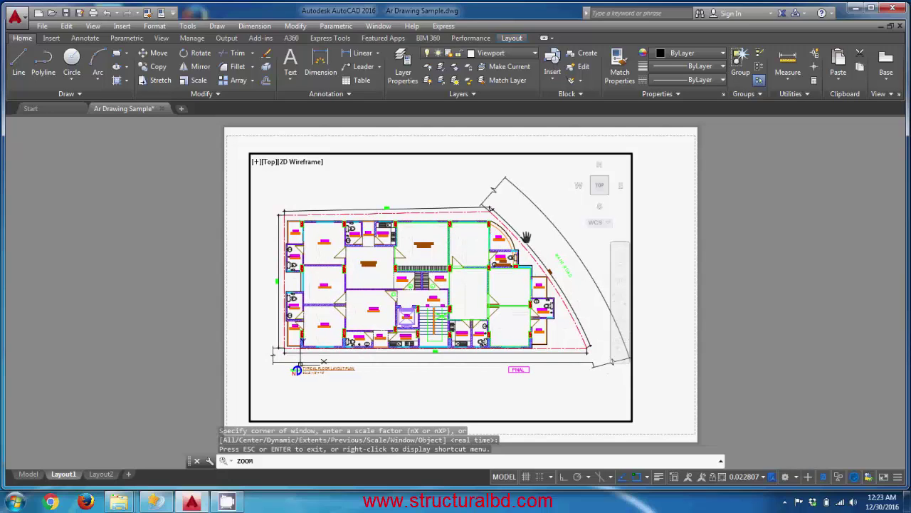
pyautogui.press('Escape')
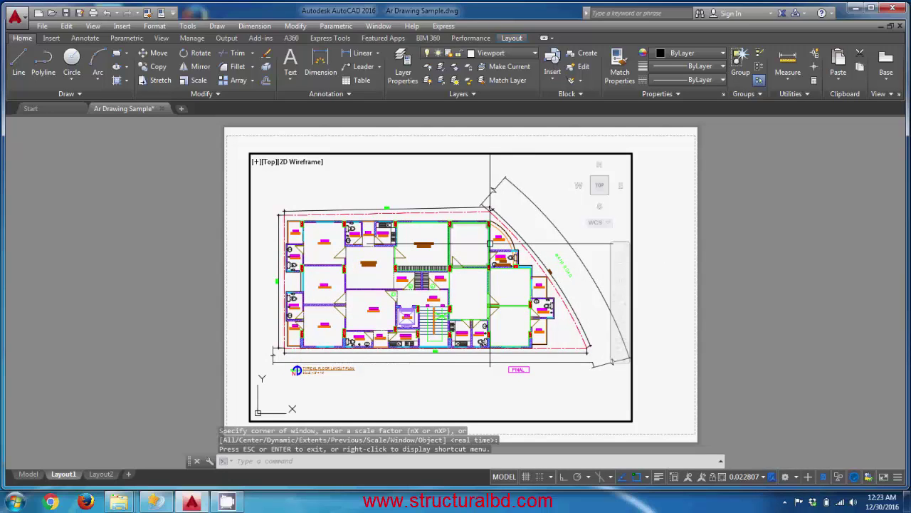
# Reset the viewport scale to 1/4" = 1'-0" and return to paper space, panning the sheet to check it
pyautogui.click(766, 476)
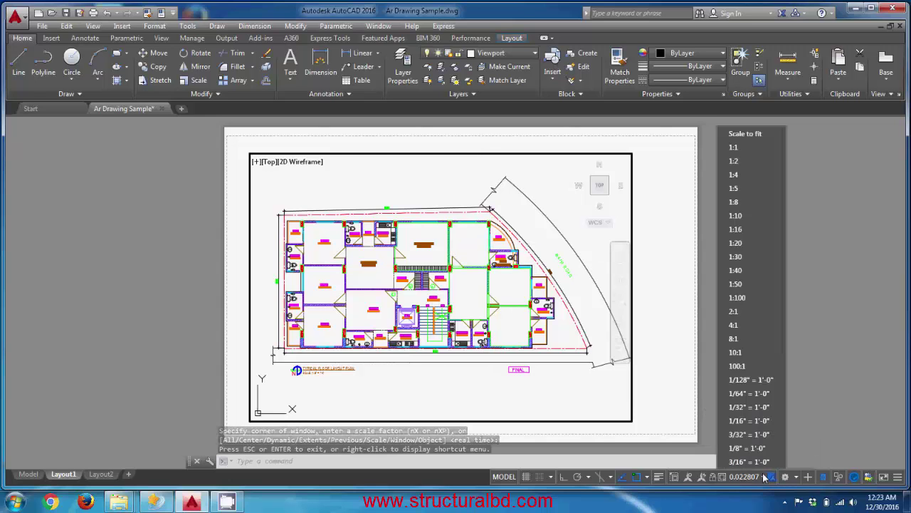
pyautogui.click(757, 421)
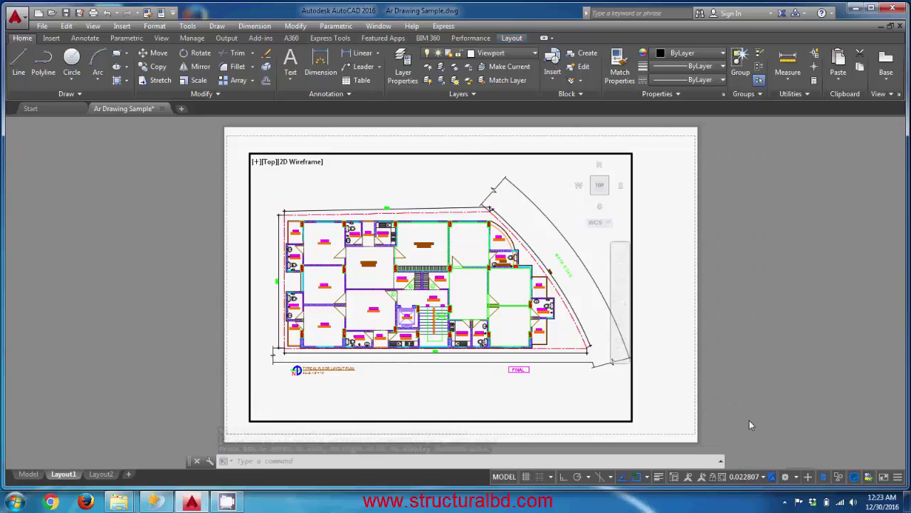
pyautogui.doubleClick(758, 231)
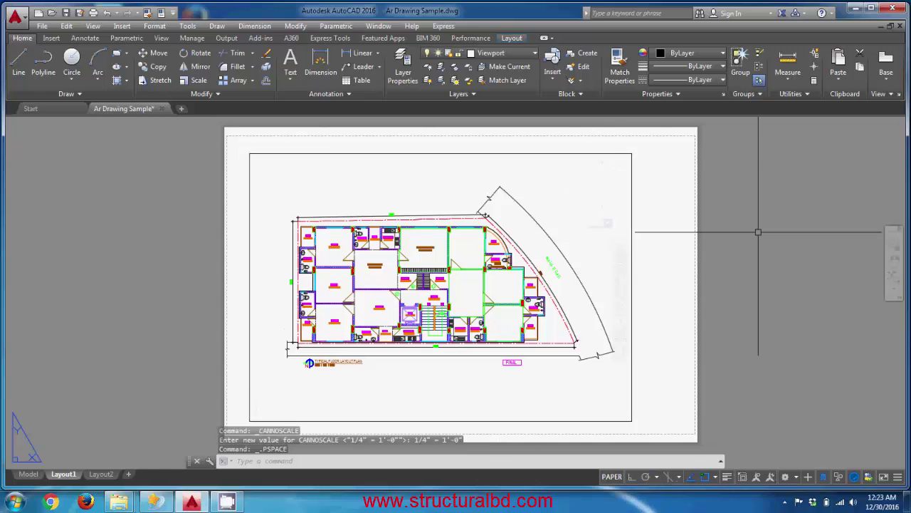
pyautogui.moveTo(402, 272)
pyautogui.mouseDown(button='middle')
pyautogui.moveTo(403, 235)
pyautogui.moveTo(438, 274)
pyautogui.mouseUp(button='middle')
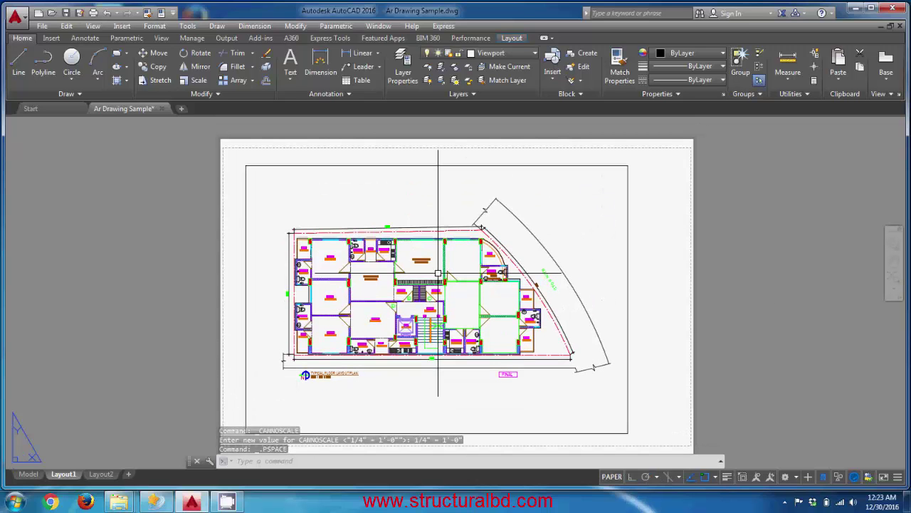
pyautogui.moveTo(464, 320); pyautogui.dragTo(461, 298, button='middle')
pyautogui.moveTo(449, 211)
pyautogui.mouseDown(button='middle')
pyautogui.moveTo(451, 227)
pyautogui.moveTo(413, 198)
pyautogui.mouseUp(button='middle')
# Activate the viewport and lock its display, testing the lock by zooming and panning over the floor plan
pyautogui.doubleClick(569, 178)
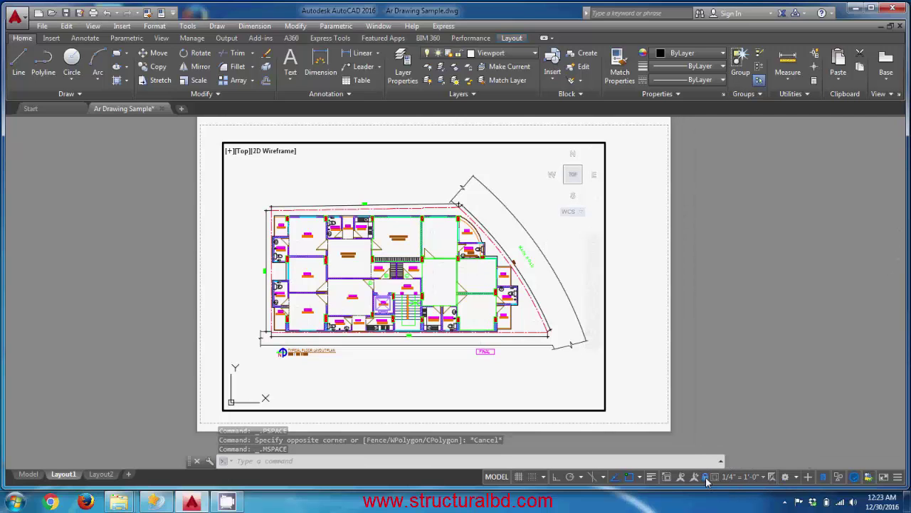
pyautogui.scroll(2, 532, 238)
pyautogui.scroll(-4, 534, 227)
pyautogui.scroll(4, 536, 217)
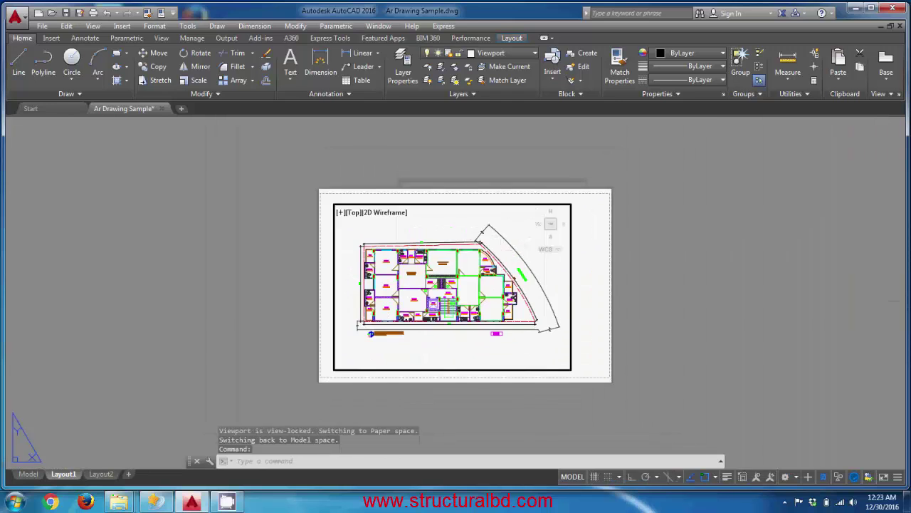
pyautogui.moveTo(544, 301); pyautogui.dragTo(541, 283, button='middle')
pyautogui.moveTo(432, 292); pyautogui.dragTo(434, 271, button='middle')
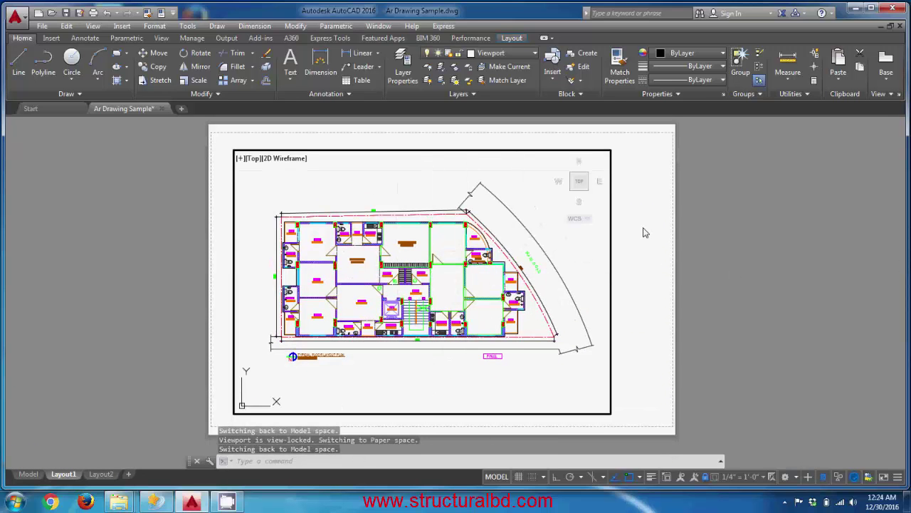
# Return to paper space and inspect the viewport's layer, display lock and scale properties
pyautogui.scroll(-3, 644, 292)
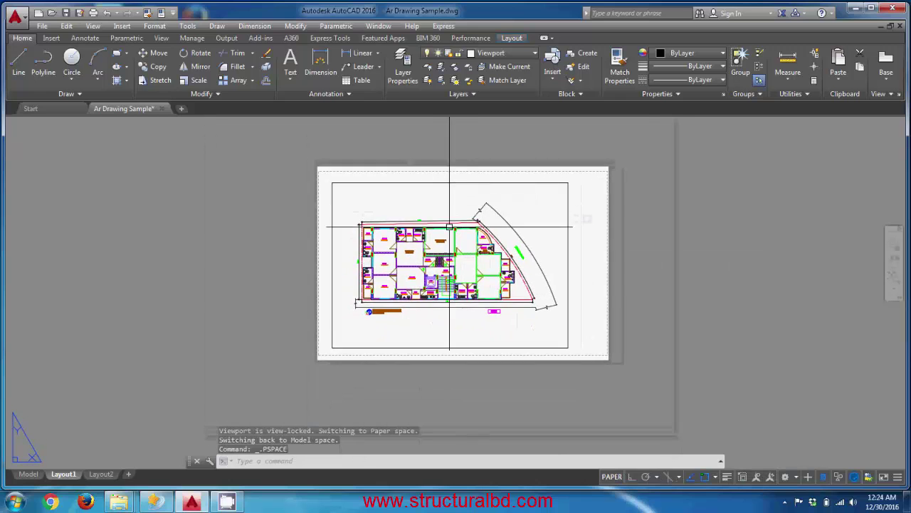
pyautogui.click(422, 182)
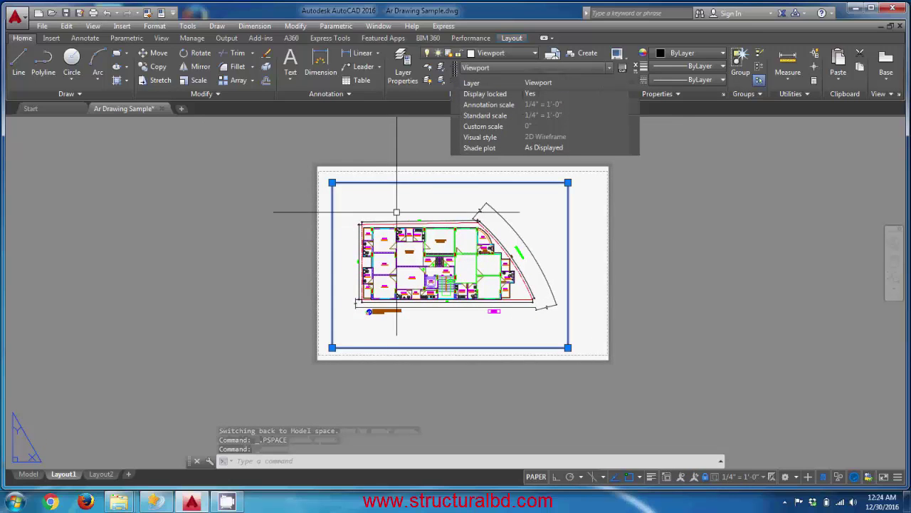
pyautogui.press('Escape')
pyautogui.press('Escape')
pyautogui.click(498, 52)
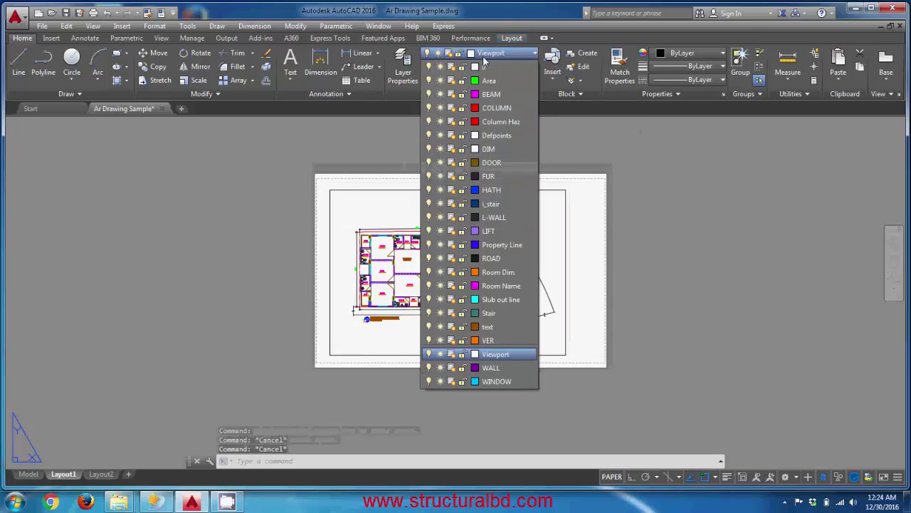
pyautogui.click(432, 352)
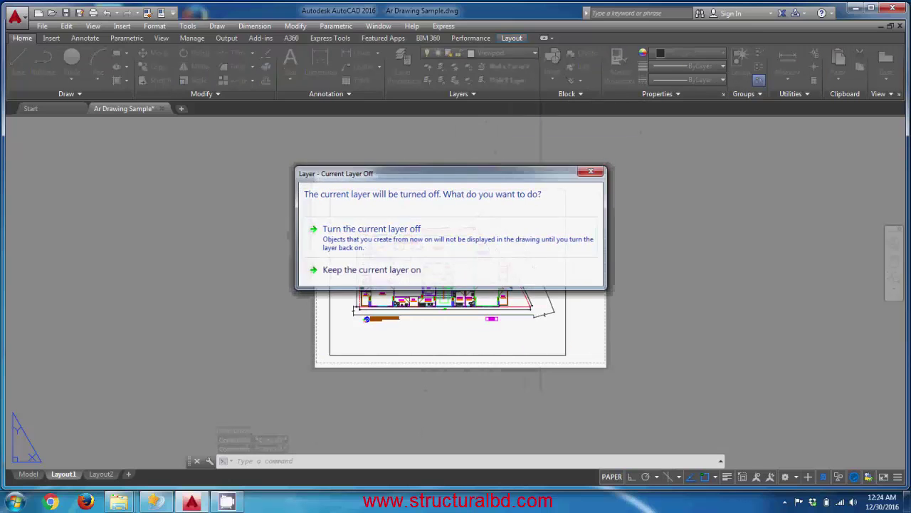
pyautogui.click(374, 267)
# Make BEAM the current layer and turn off the Viewport layer
pyautogui.click(533, 55)
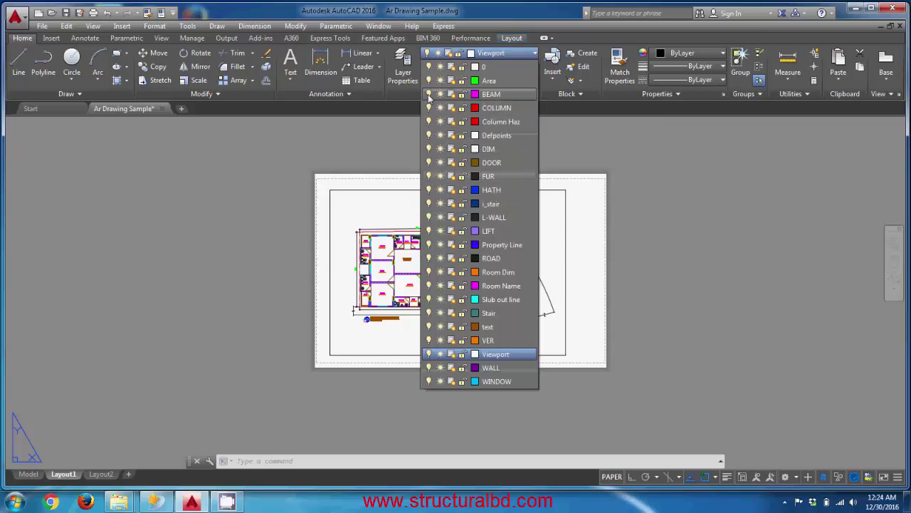
pyautogui.click(498, 95)
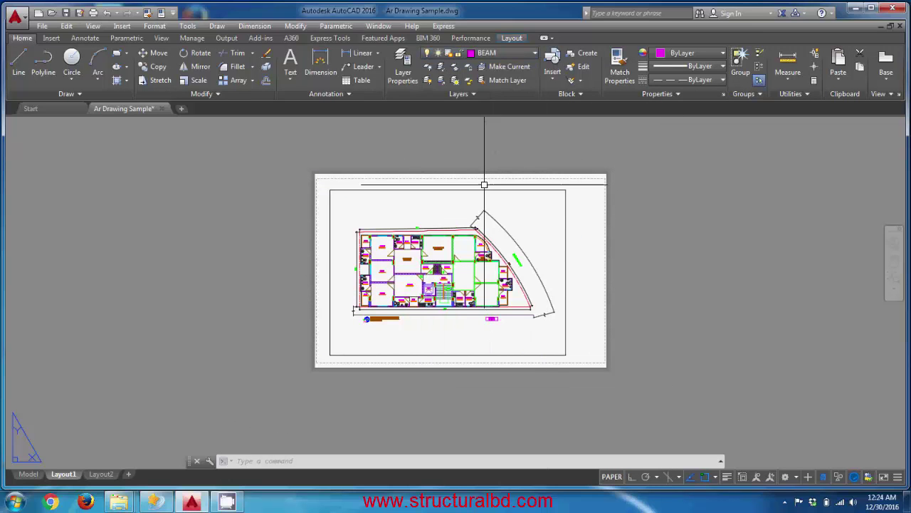
pyautogui.click(533, 55)
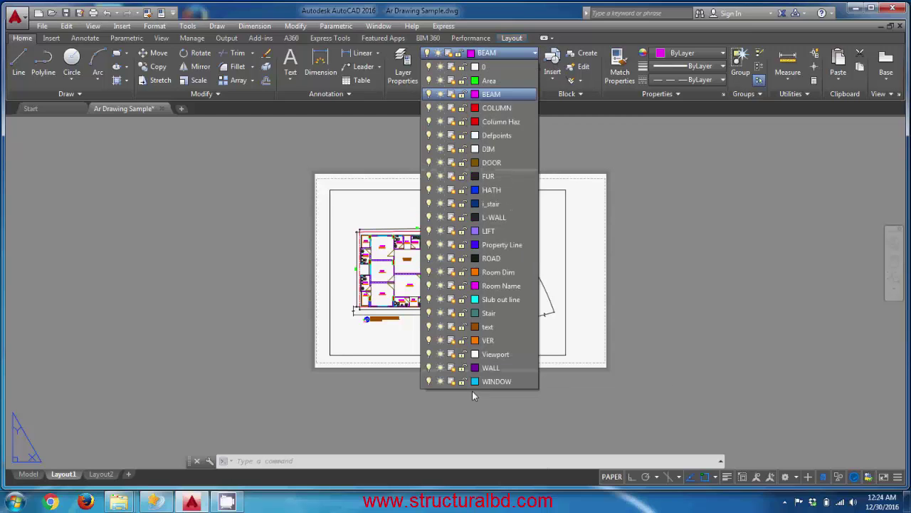
pyautogui.click(428, 354)
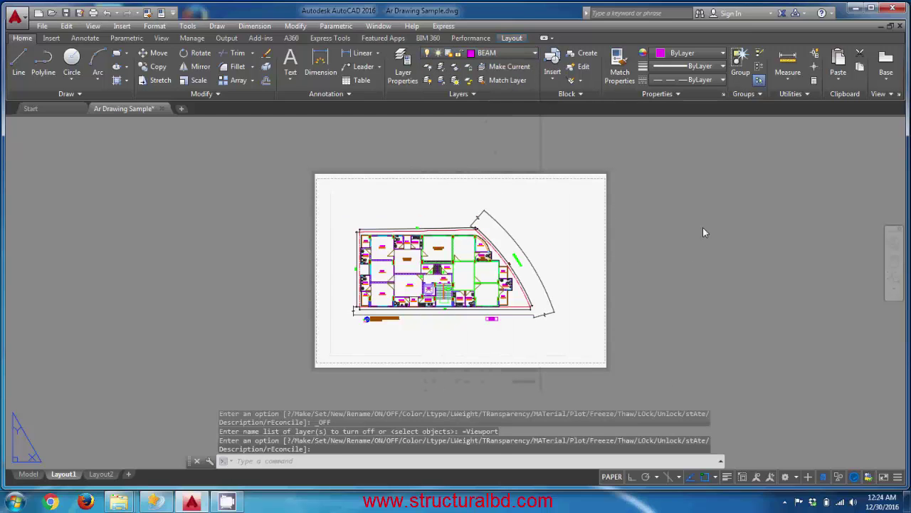
# Examine the sheet without the viewport border, then briefly enter the viewport and return to paper space
pyautogui.scroll(2, 537, 222)
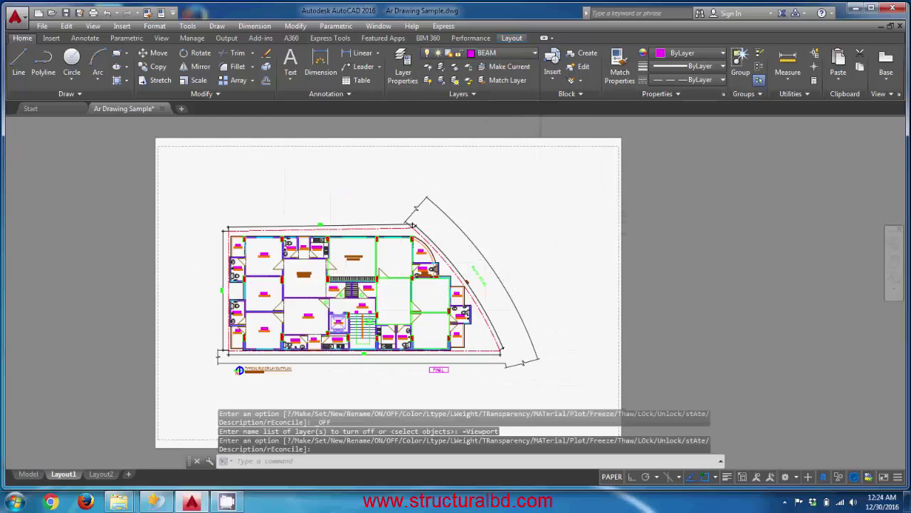
pyautogui.scroll(-2, 413, 225)
pyautogui.doubleClick(417, 179)
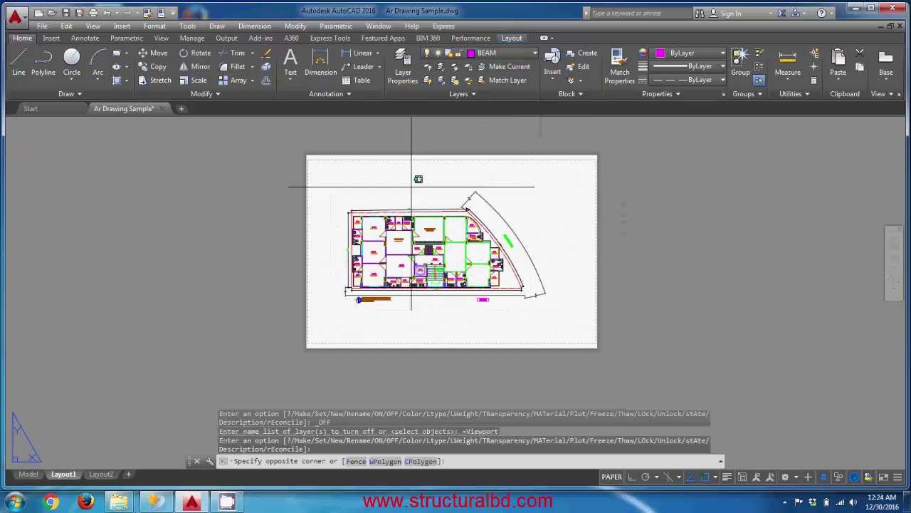
pyautogui.doubleClick(662, 196)
pyautogui.moveTo(525, 199); pyautogui.dragTo(529, 220, button='middle')
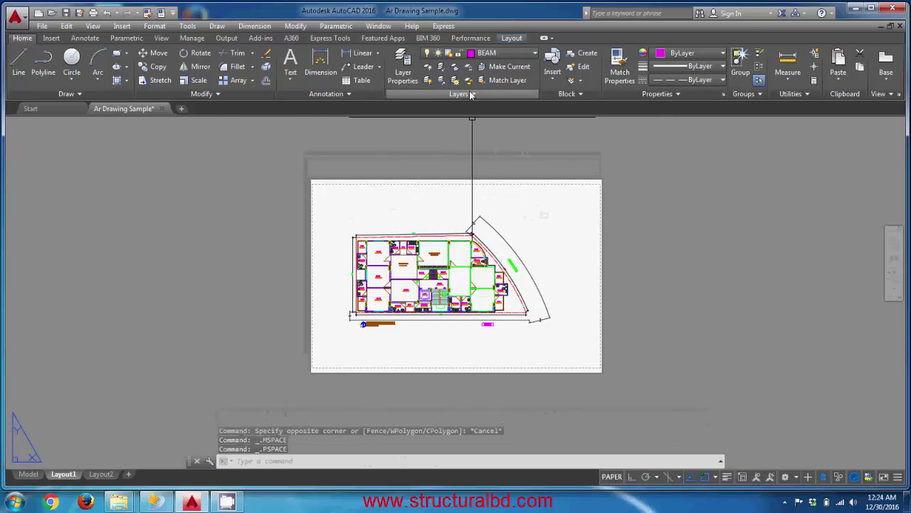
# Turn the Viewport layer back on
pyautogui.click(502, 52)
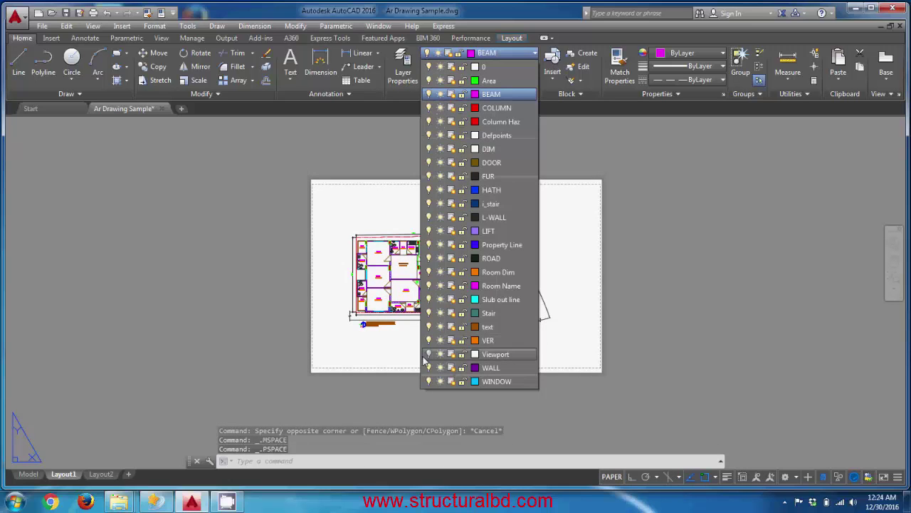
pyautogui.click(429, 353)
pyautogui.click(701, 235)
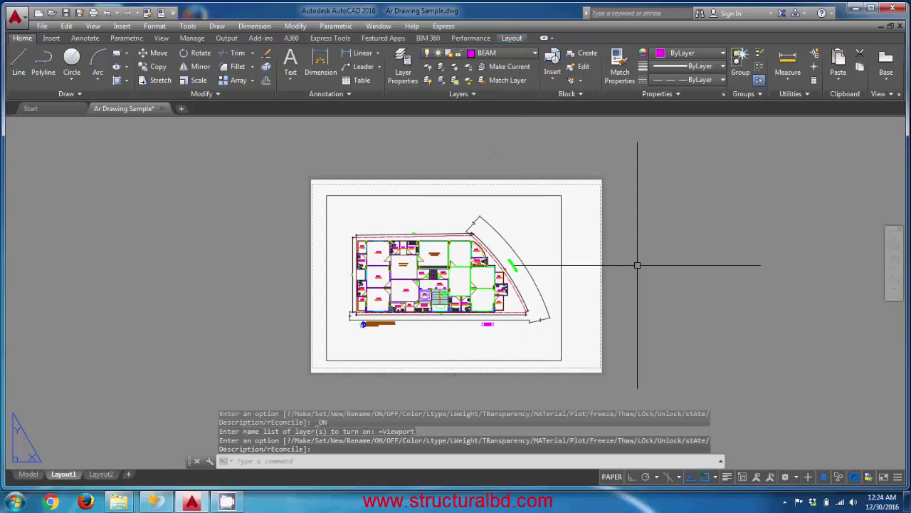
# Select the viewport border and move it to the Defpoints layer
pyautogui.moveTo(574, 222); pyautogui.dragTo(557, 233, button='middle')
pyautogui.scroll(2, 552, 221)
pyautogui.click(558, 227)
pyautogui.click(537, 204)
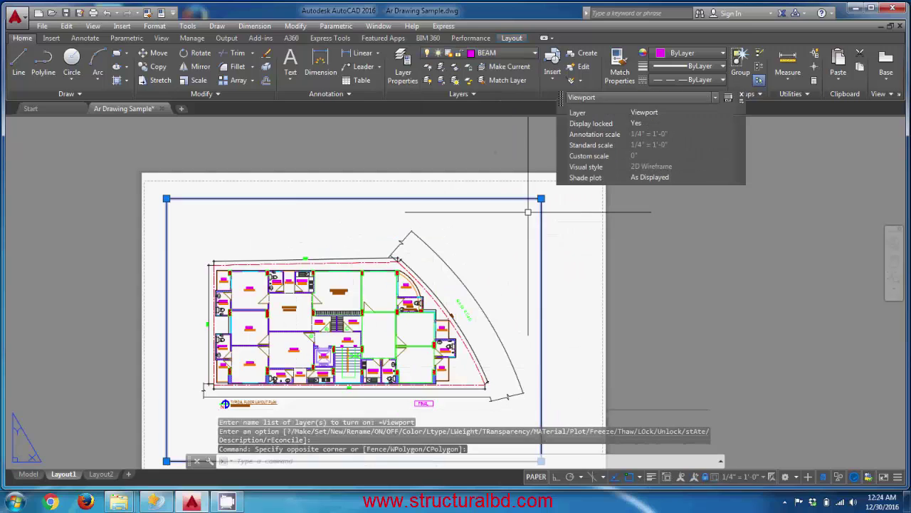
pyautogui.scroll(-2, 510, 233)
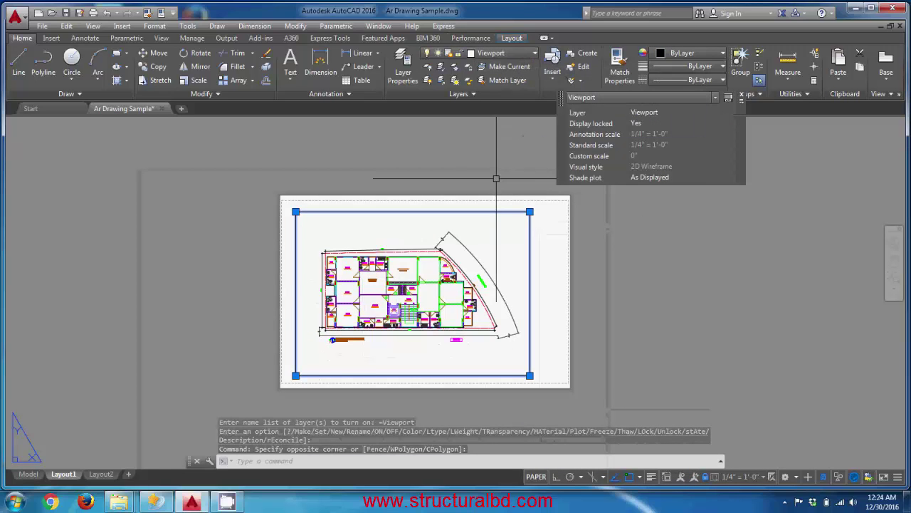
pyautogui.click(498, 53)
pyautogui.click(493, 133)
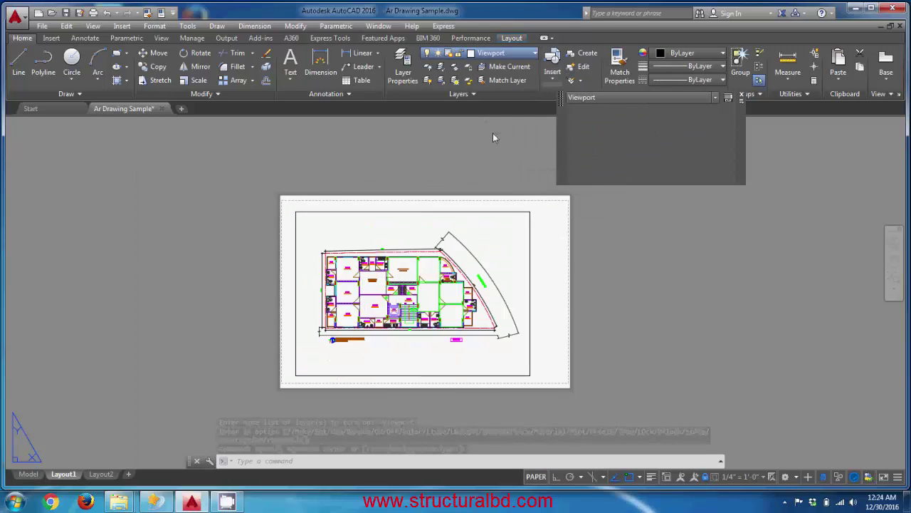
pyautogui.press('Escape')
pyautogui.click(544, 230)
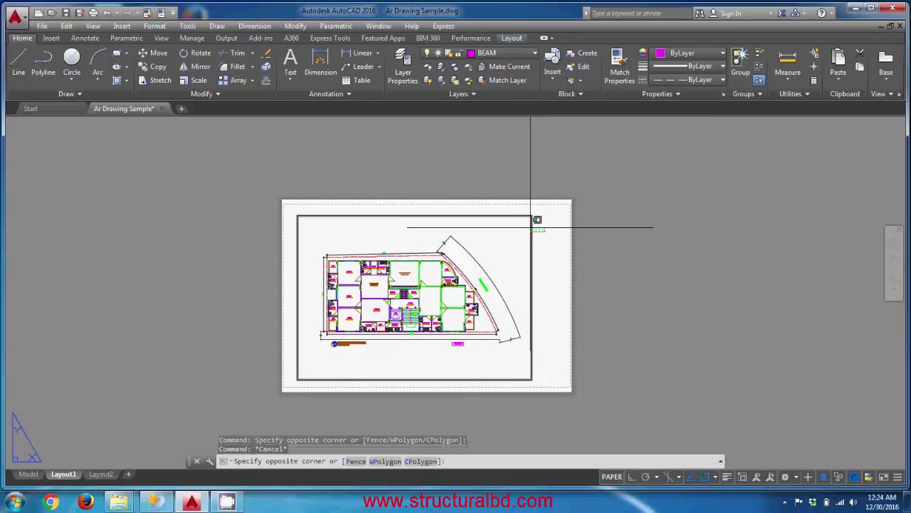
pyautogui.click(507, 221)
pyautogui.click(532, 216)
pyautogui.press('Escape')
pyautogui.press('Escape')
pyautogui.scroll(2, 550, 215)
pyautogui.scroll(-2, 525, 197)
pyautogui.moveTo(517, 289); pyautogui.dragTo(509, 268, button='middle')
pyautogui.moveTo(440, 209); pyautogui.dragTo(463, 230, button='middle')
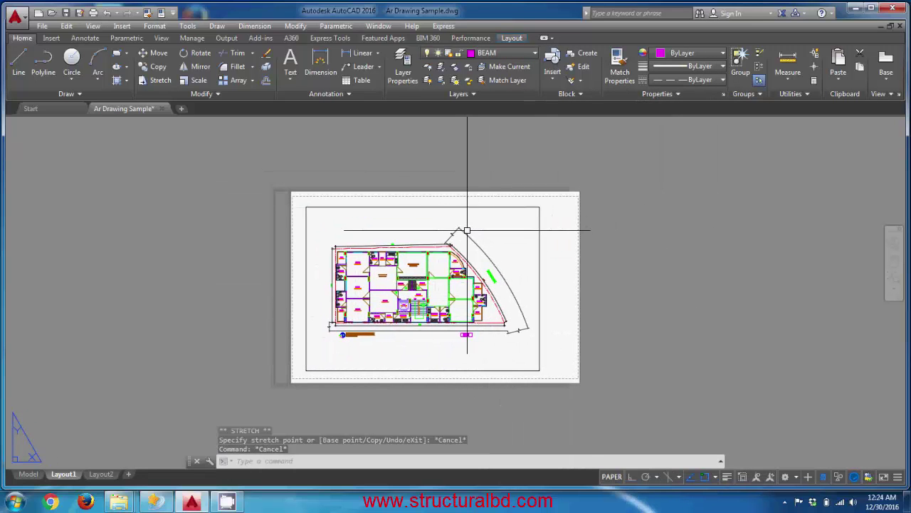
pyautogui.click(416, 208)
pyautogui.press('Escape')
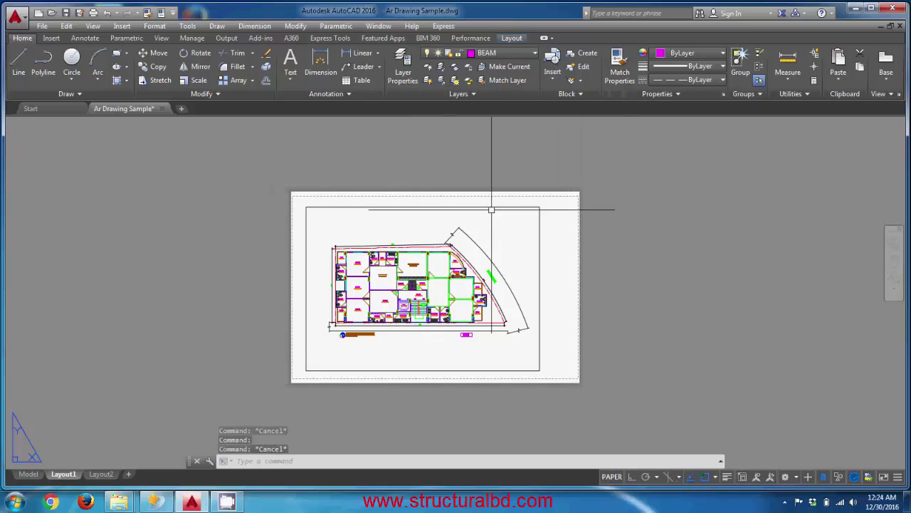
# Widen the viewport by stretching its upper-right corner horizontally towards the sheet's right margin
pyautogui.click(491, 208)
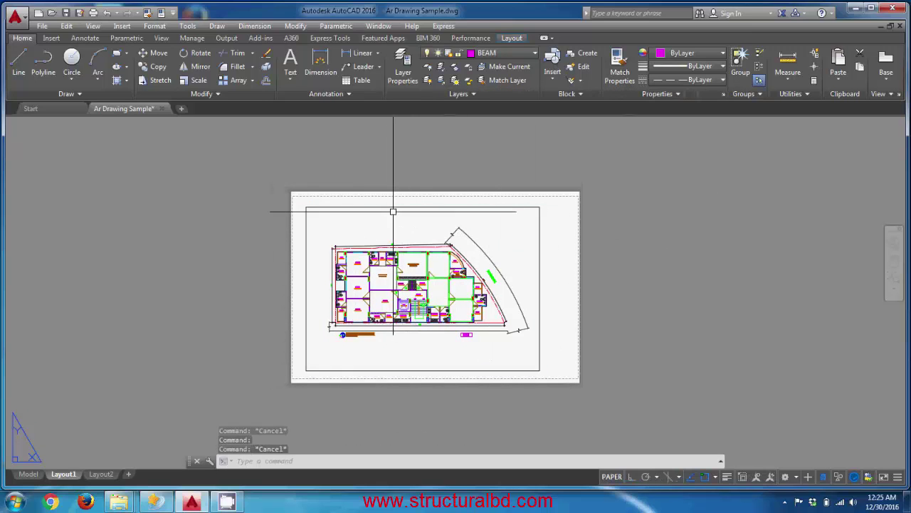
pyautogui.click(539, 207)
pyautogui.scroll(2, 553, 209)
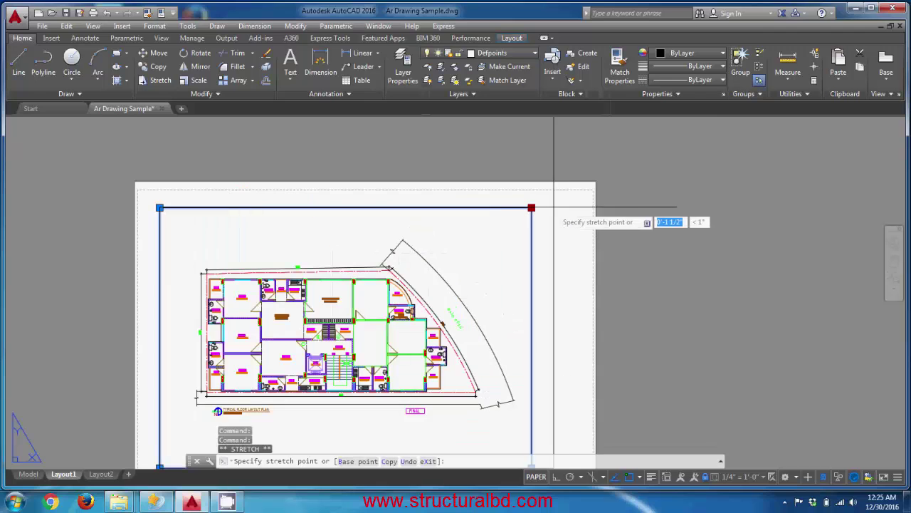
pyautogui.press('Escape')
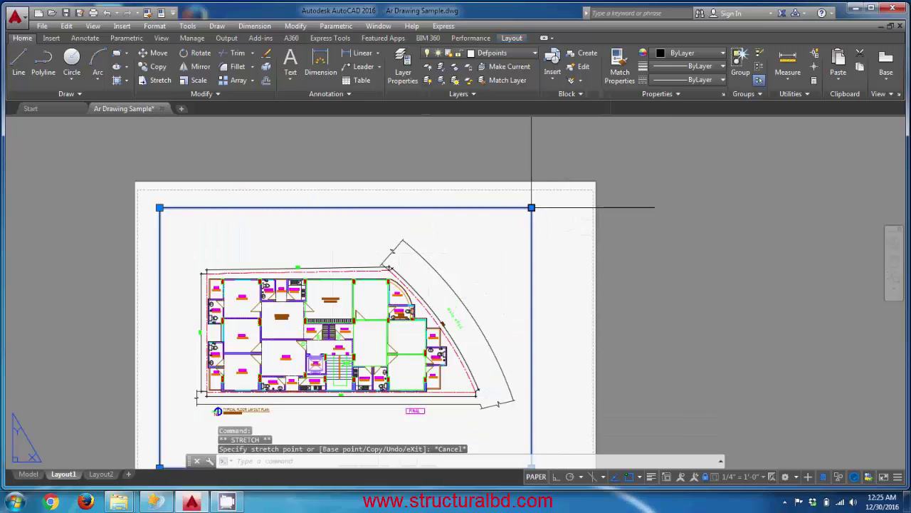
pyautogui.click(531, 208)
pyautogui.click(562, 207)
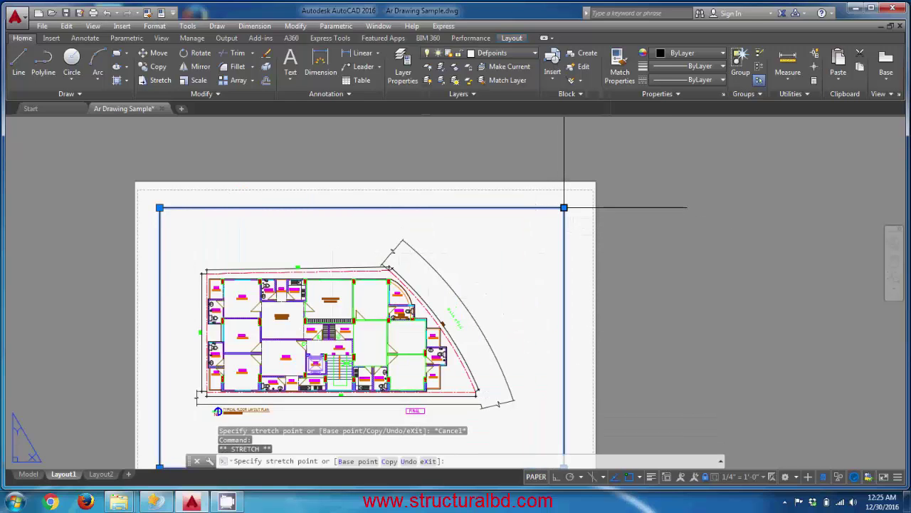
# Inspect the widened viewport's corners against the sheet margins, then deselect the viewport
pyautogui.scroll(-2, 521, 183)
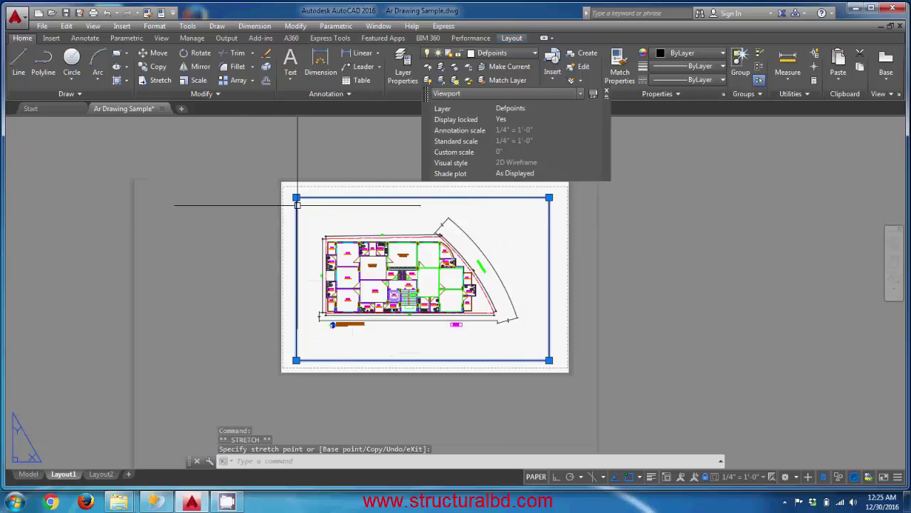
pyautogui.scroll(4, 289, 188)
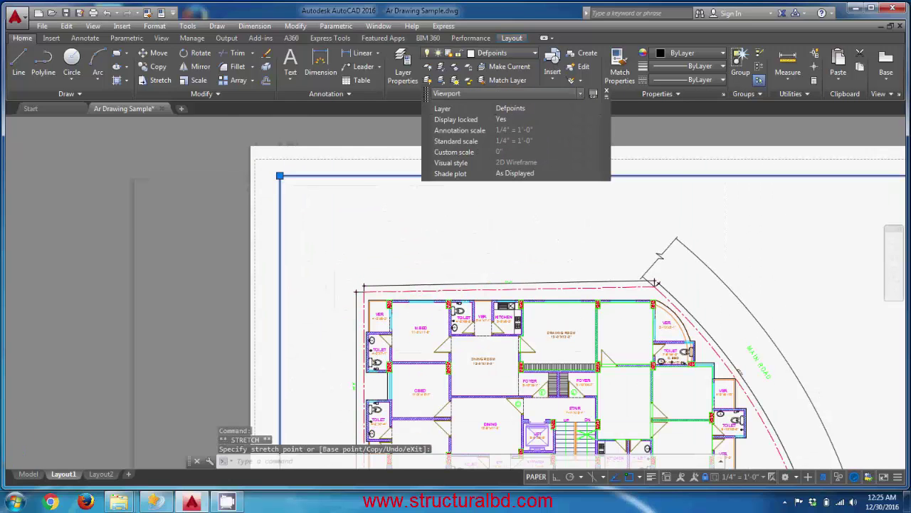
pyautogui.scroll(-4, 415, 265)
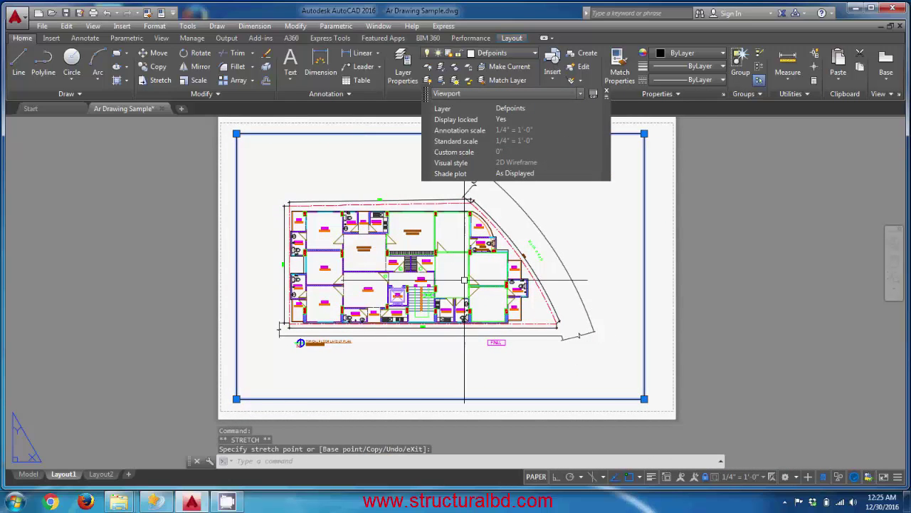
pyautogui.scroll(3, 627, 385)
pyautogui.press('Escape')
pyautogui.scroll(-3, 472, 304)
pyautogui.moveTo(520, 241); pyautogui.dragTo(480, 252, button='middle')
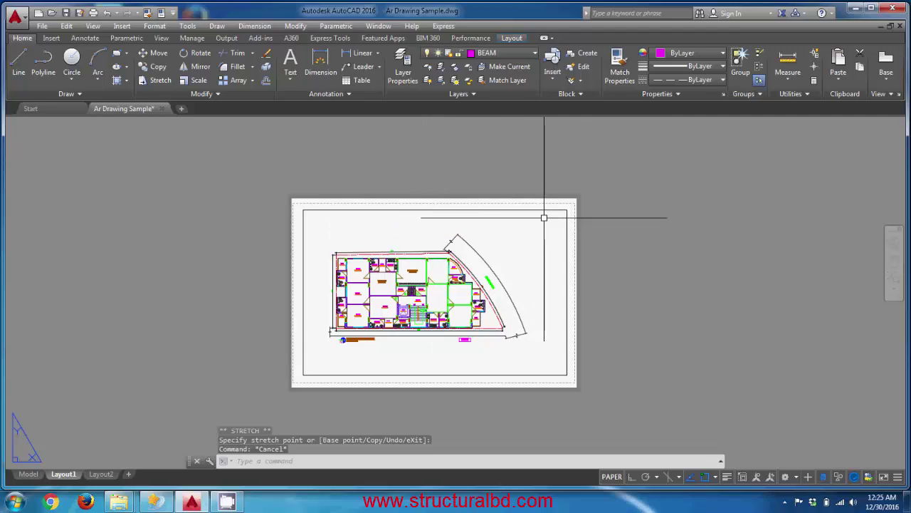
# Select the floor plan viewport's border and move it to the Viewport layer, then deselect it
pyautogui.click(431, 210)
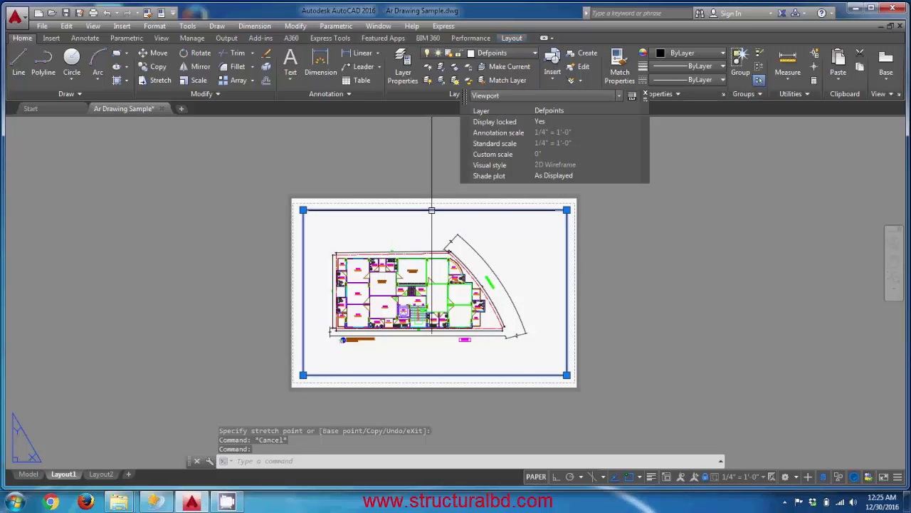
pyautogui.click(504, 57)
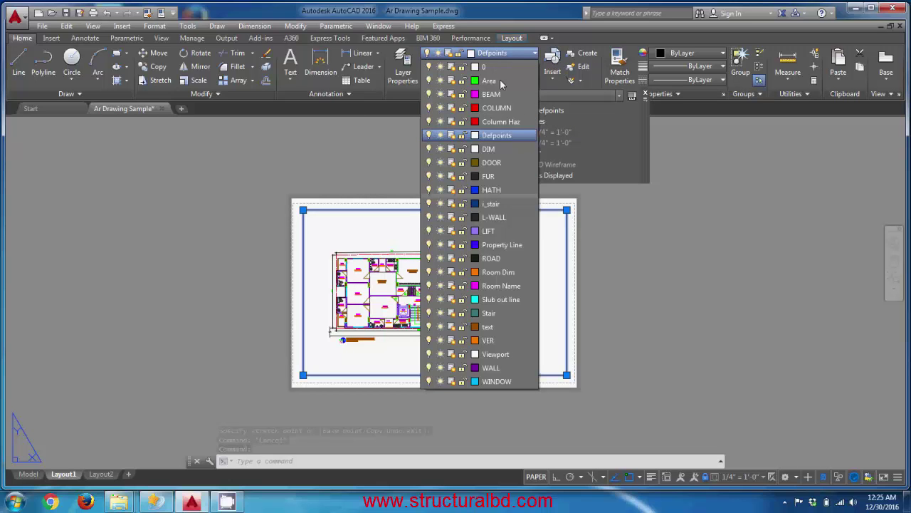
pyautogui.click(478, 353)
pyautogui.click(502, 54)
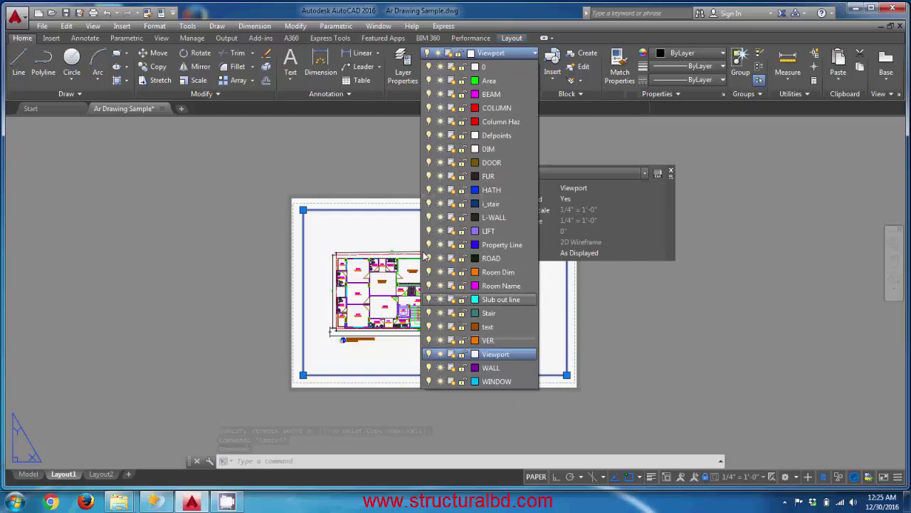
pyautogui.press('Escape')
pyautogui.press('Escape')
pyautogui.press('Escape')
pyautogui.moveTo(208, 257); pyautogui.dragTo(283, 250, button='middle')
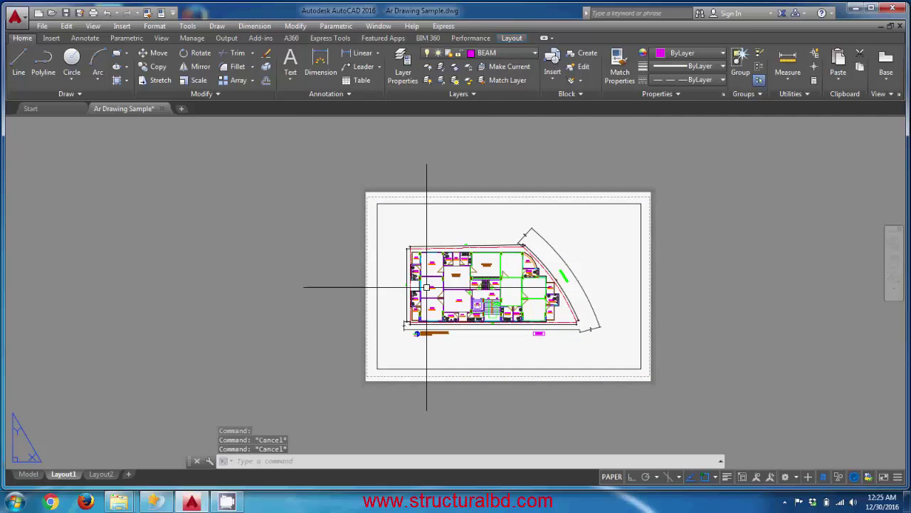
pyautogui.moveTo(427, 287); pyautogui.dragTo(384, 272, button='middle')
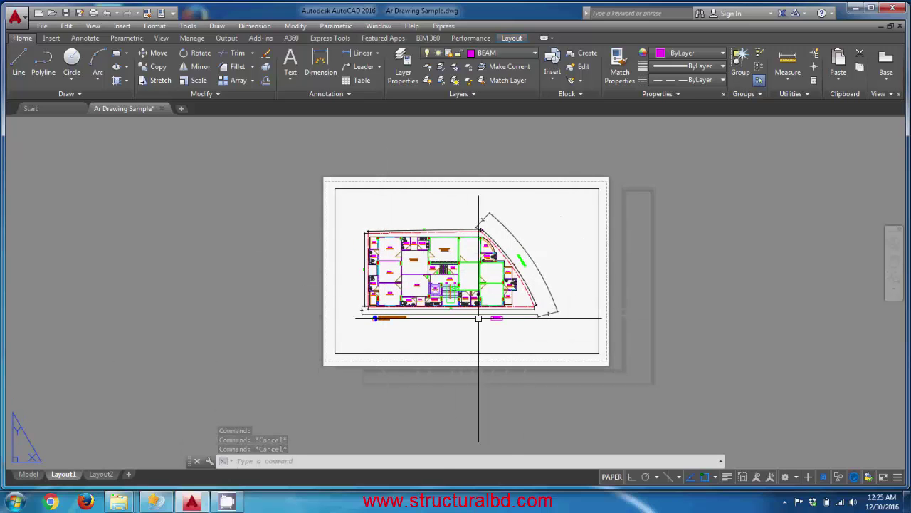
pyautogui.moveTo(477, 316); pyautogui.dragTo(489, 317, button='middle')
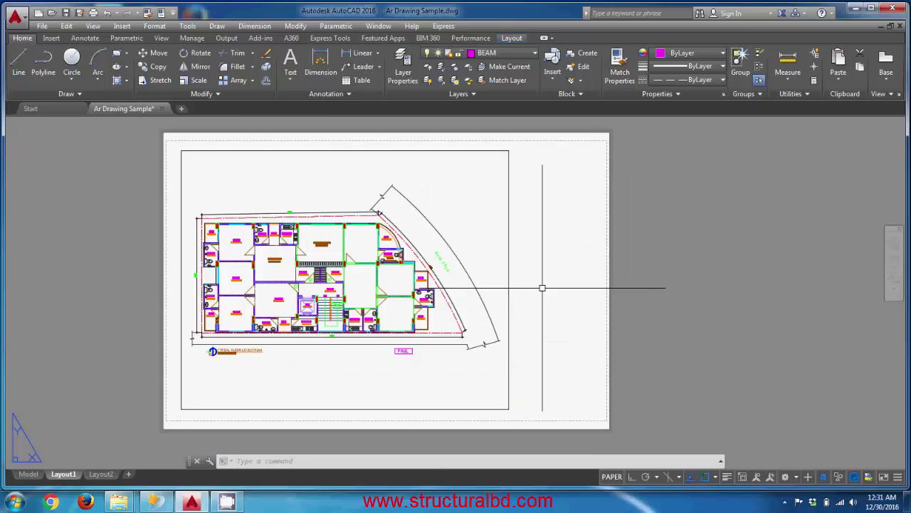
# Create a second viewport with MVIEW, from the floor plan viewport's upper-right corner to a point near the sheet's right margin
pyautogui.moveTo(466, 262)
pyautogui.mouseDown(button='middle')
pyautogui.moveTo(478, 258)
pyautogui.moveTo(474, 273)
pyautogui.mouseUp(button='middle')
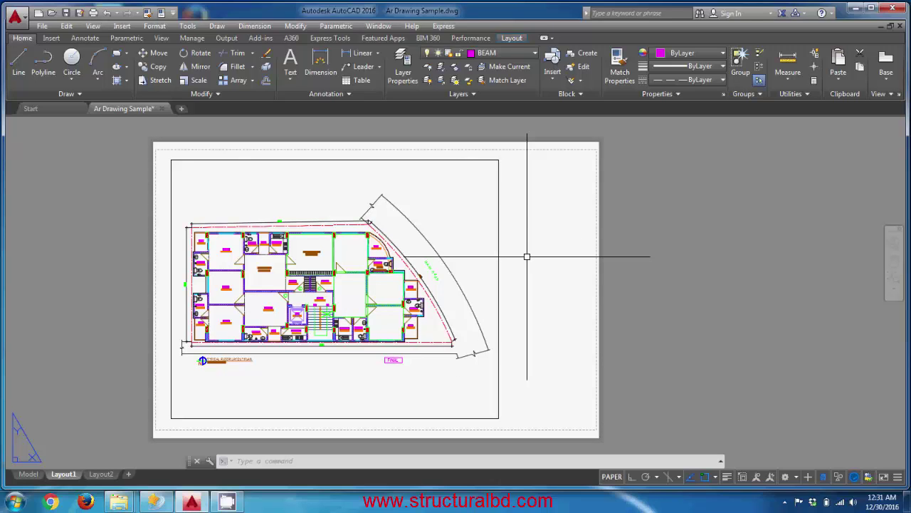
pyautogui.write('vvie')
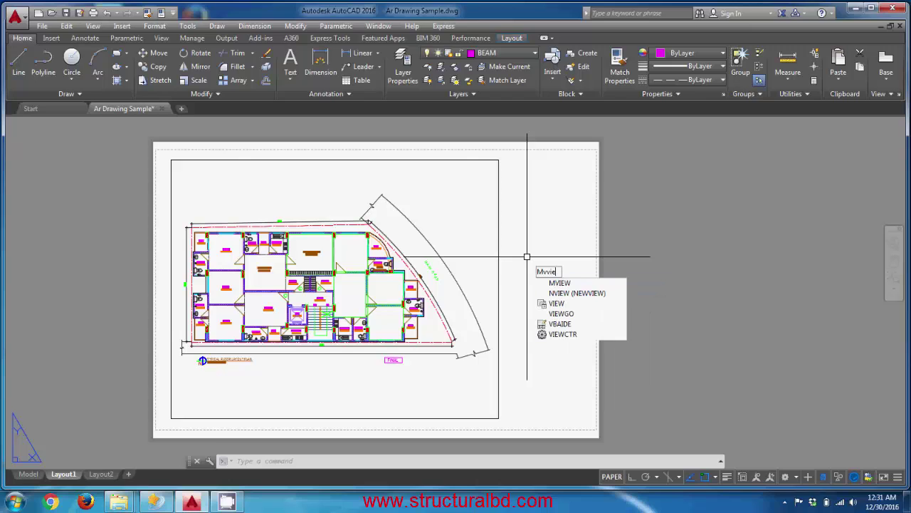
pyautogui.press('BackSpace')
pyautogui.press('BackSpace')
pyautogui.press('BackSpace')
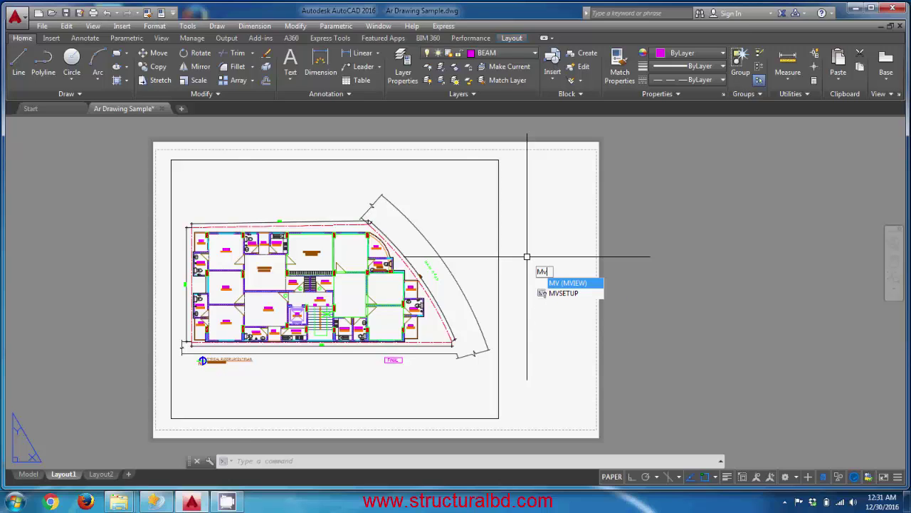
pyautogui.press('Return')
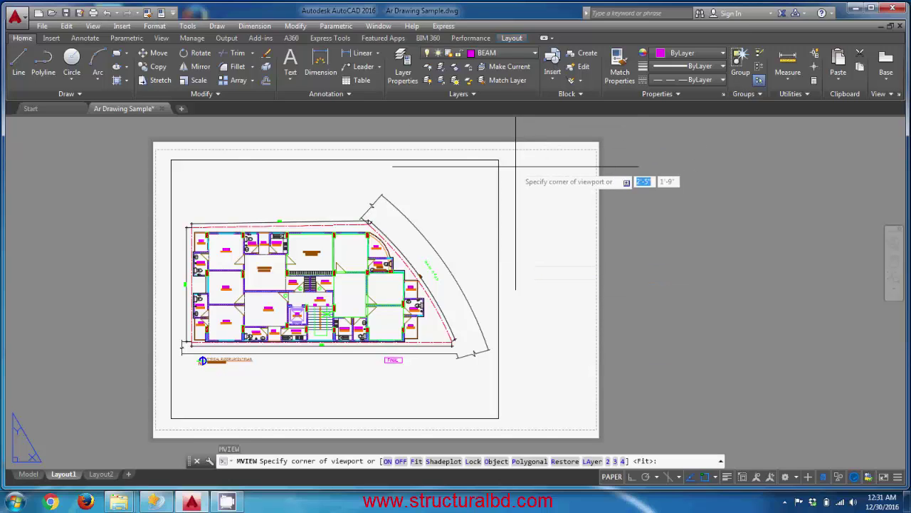
pyautogui.click(499, 160)
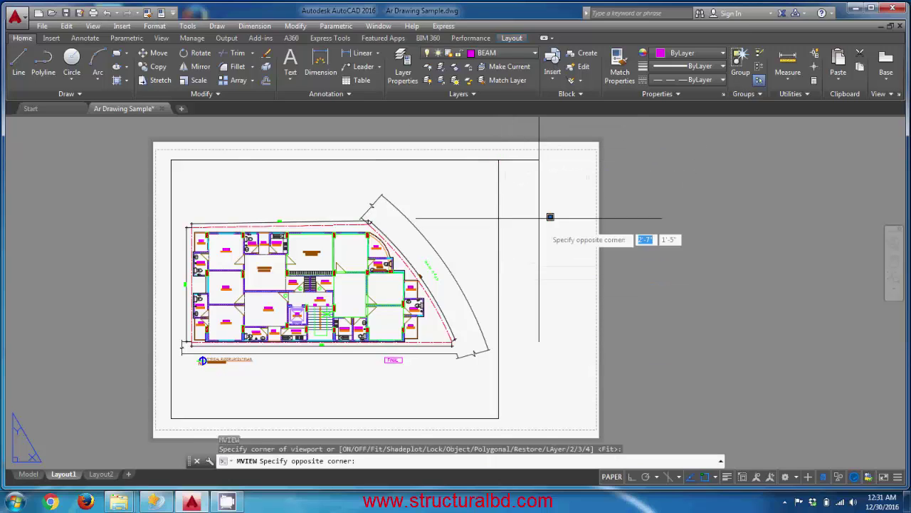
pyautogui.click(594, 266)
# Enter the small viewport and enlarge its view around the kitchen beside the staircase
pyautogui.scroll(2, 542, 180)
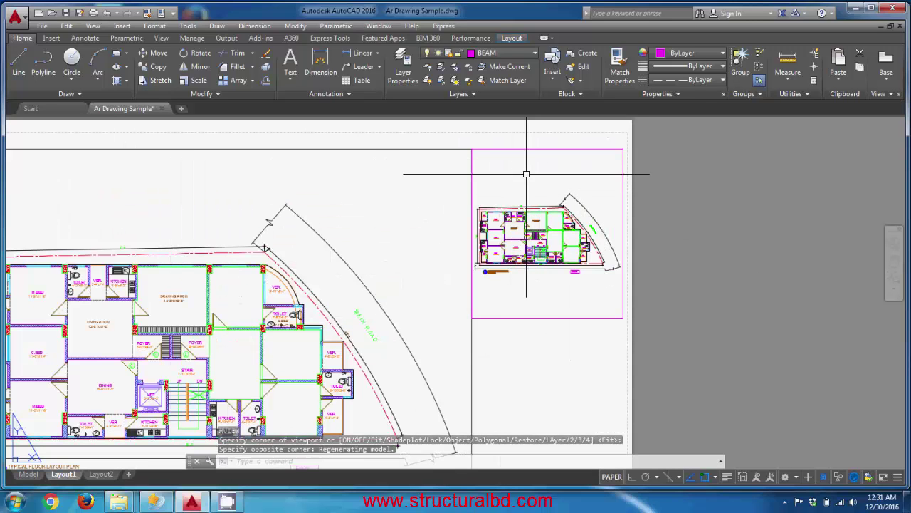
pyautogui.doubleClick(525, 173)
pyautogui.scroll(4, 535, 271)
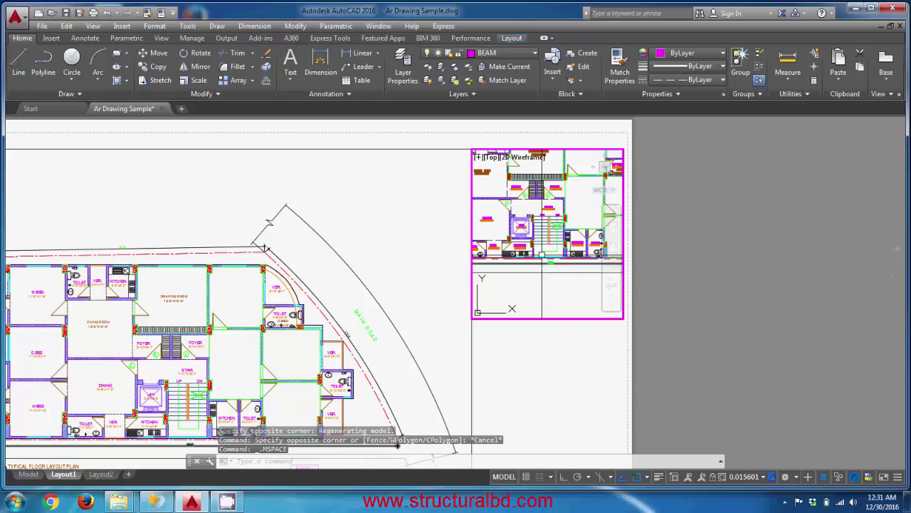
pyautogui.moveTo(535, 216); pyautogui.dragTo(532, 230, button='middle')
pyautogui.scroll(4, 532, 239)
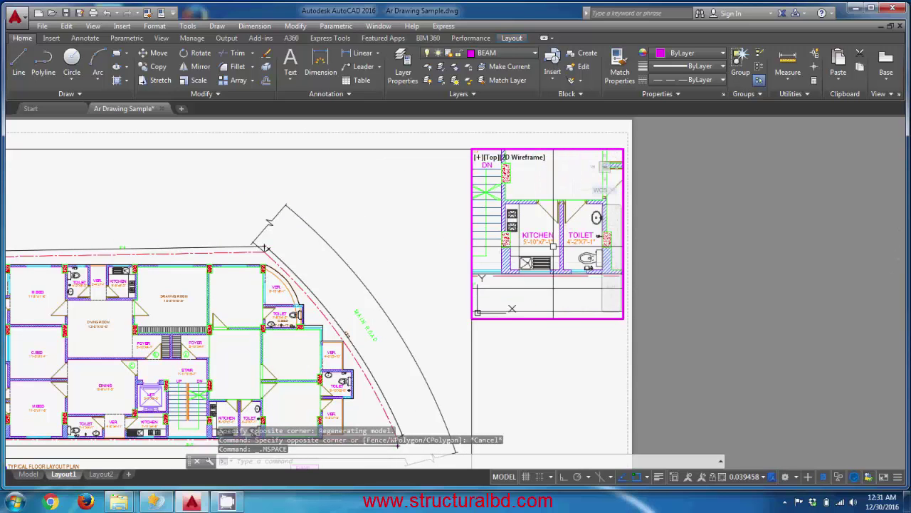
pyautogui.scroll(2, 532, 245)
pyautogui.moveTo(532, 239); pyautogui.dragTo(542, 241, button='middle')
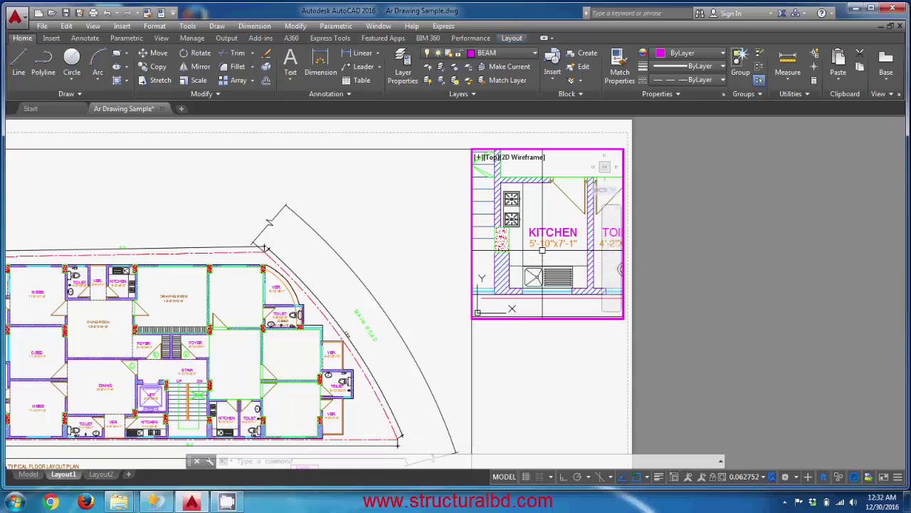
# Set the small viewport's scale to 1/2" = 1'-0"
pyautogui.click(766, 482)
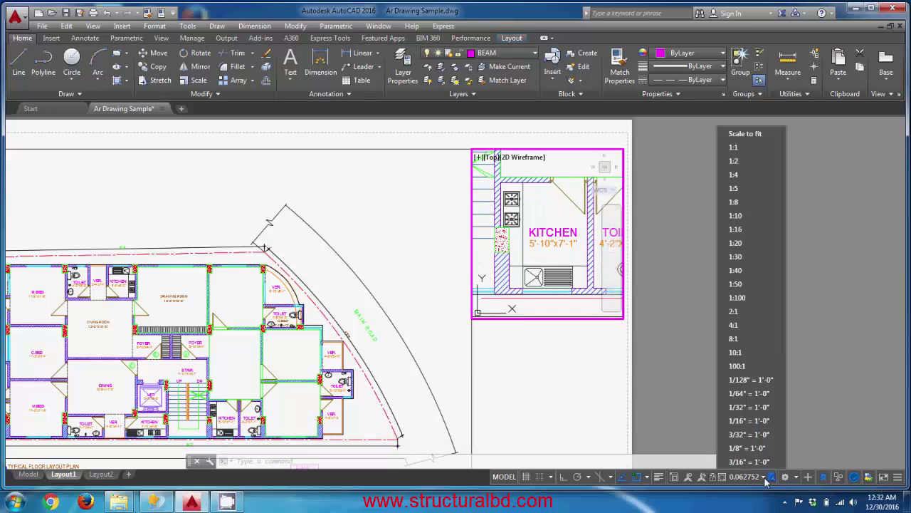
pyautogui.scroll(-1, 762, 433)
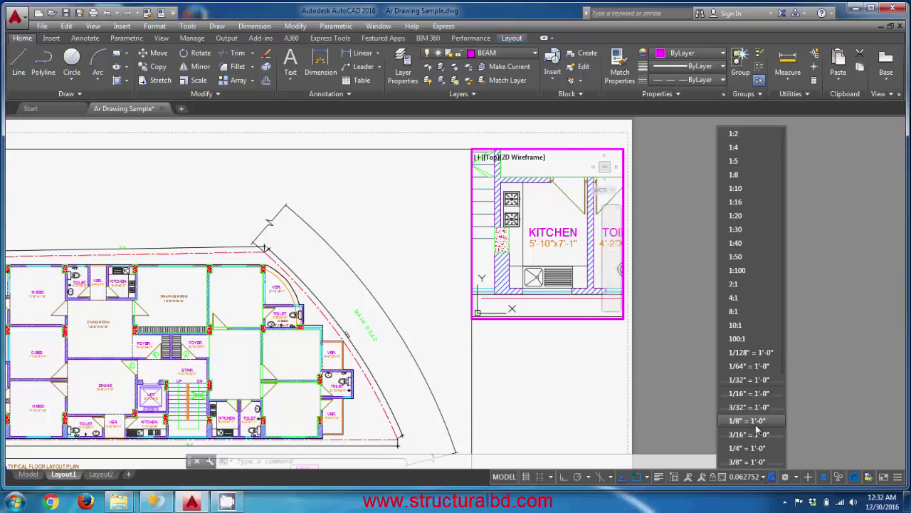
pyautogui.scroll(-1, 754, 434)
pyautogui.click(746, 449)
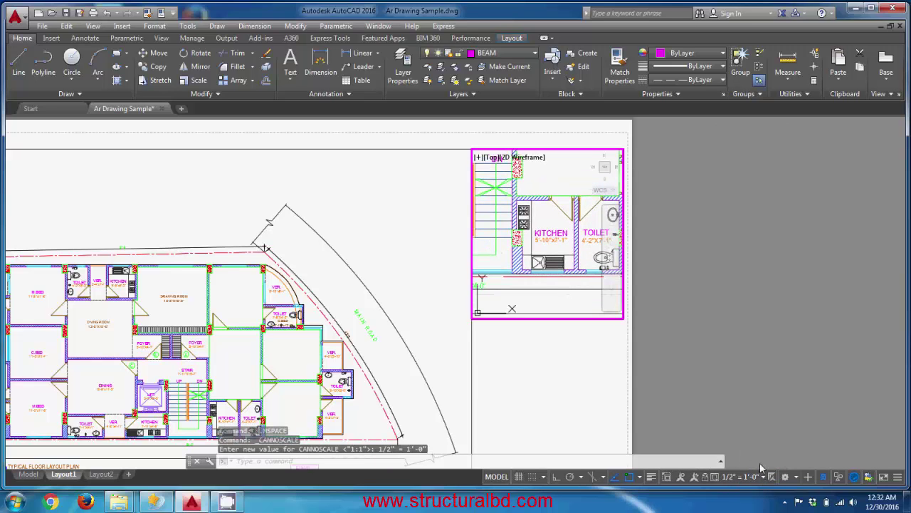
# Set the small viewport's scale to 1" = 1'-0", centre the kitchen in it and return to paper space
pyautogui.click(766, 476)
pyautogui.scroll(-4, 755, 448)
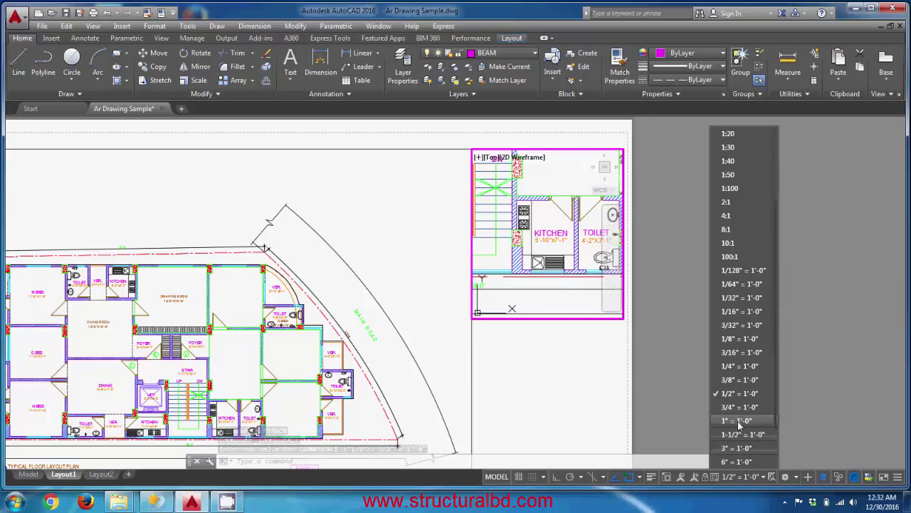
pyautogui.click(738, 421)
pyautogui.moveTo(526, 220); pyautogui.dragTo(537, 217, button='middle')
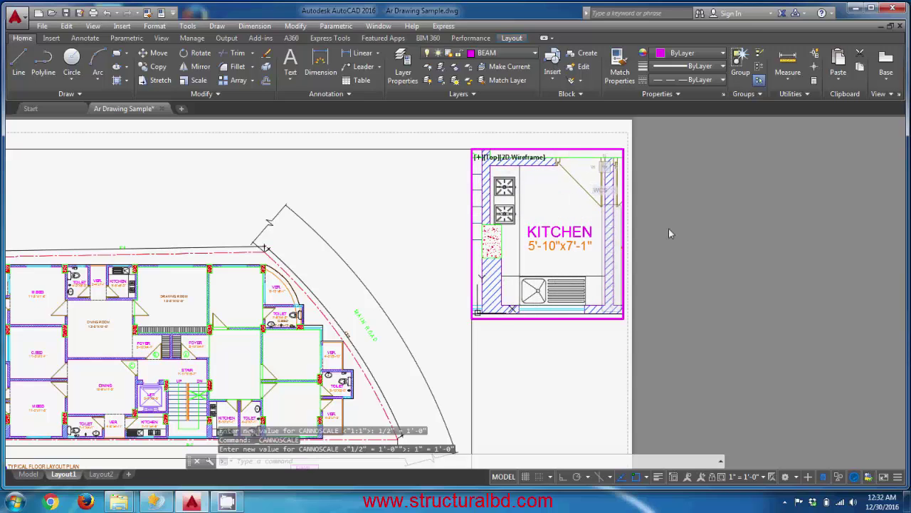
pyautogui.doubleClick(651, 247)
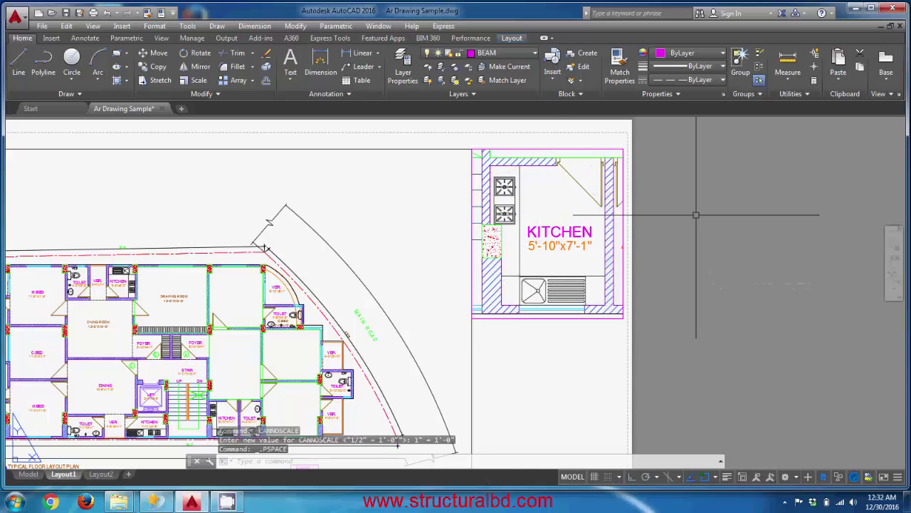
# Select the kitchen viewport's border and move it to the Viewport layer, then deselect it
pyautogui.click(536, 149)
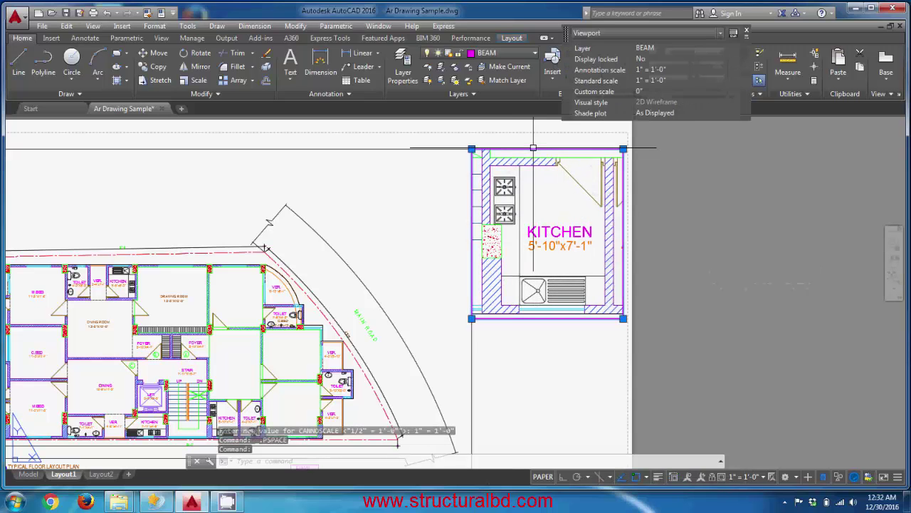
pyautogui.click(503, 53)
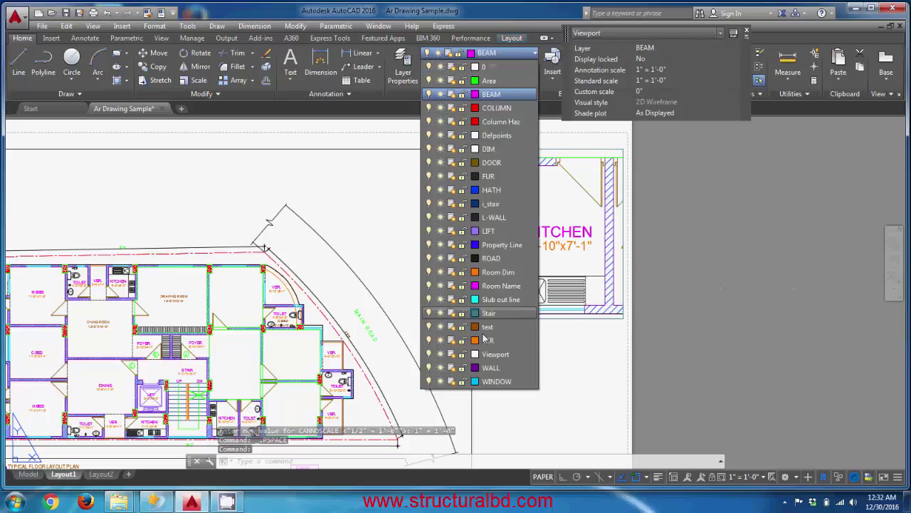
pyautogui.click(495, 354)
pyautogui.press('Escape')
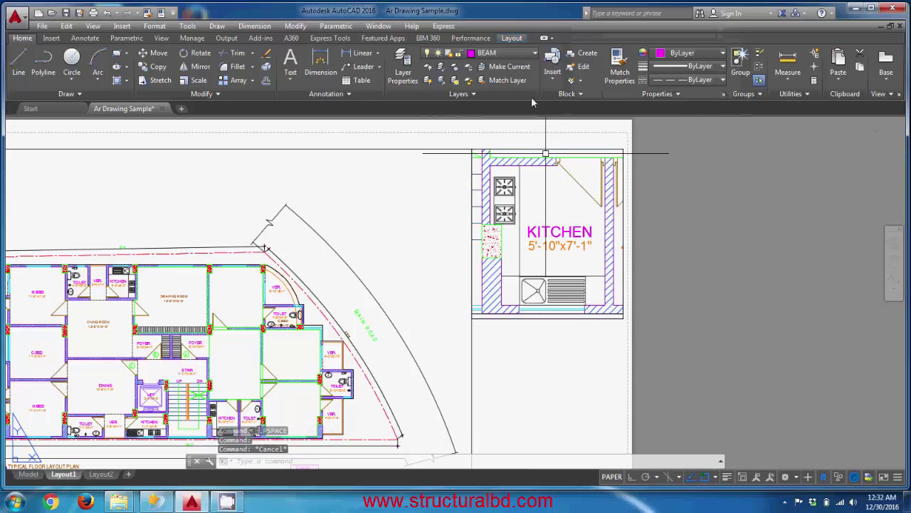
# Make the Viewport layer current
pyautogui.click(498, 52)
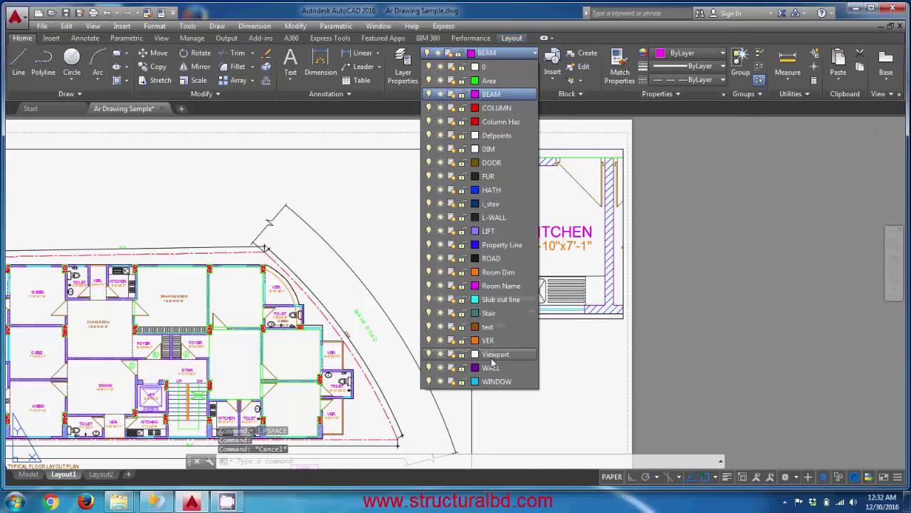
pyautogui.click(492, 356)
pyautogui.press('Escape')
# Enter the kitchen viewport, check which layer the KITCHEN label is on, and turn off the Room Name layer
pyautogui.moveTo(571, 201)
pyautogui.mouseDown(button='middle')
pyautogui.moveTo(587, 245)
pyautogui.moveTo(580, 227)
pyautogui.mouseUp(button='middle')
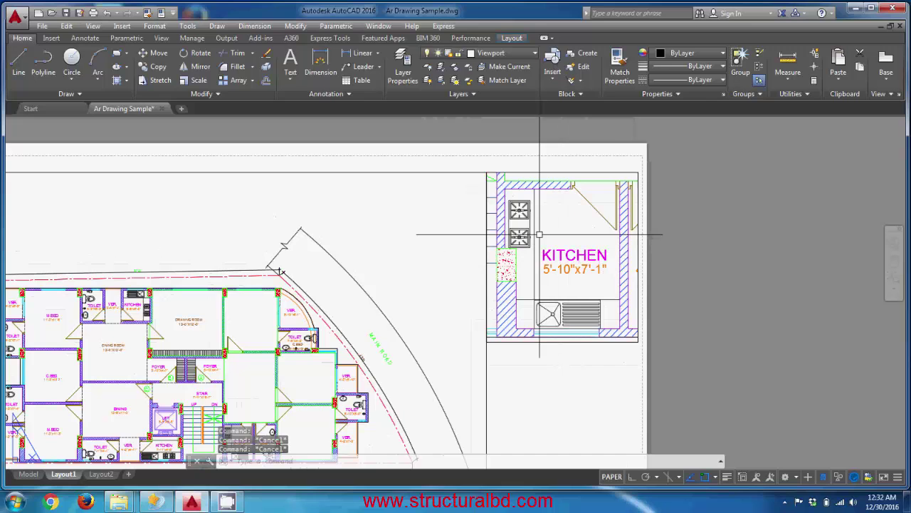
pyautogui.doubleClick(579, 230)
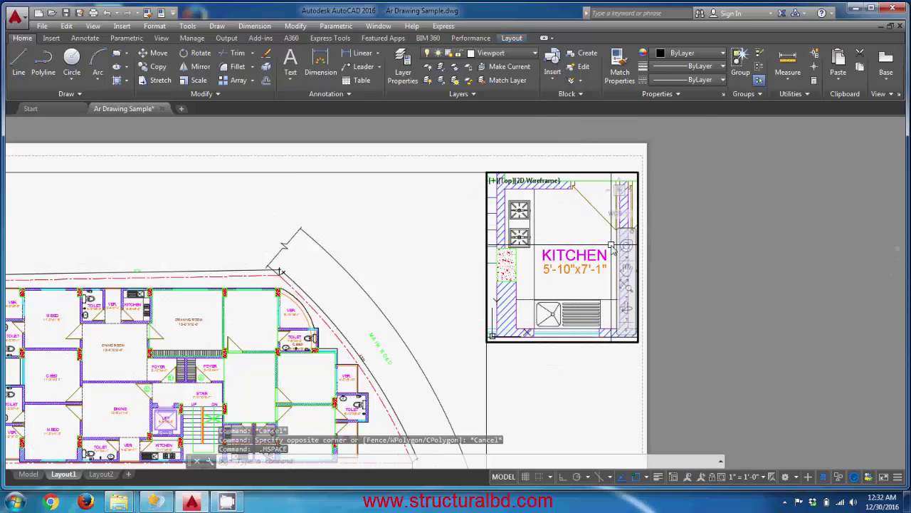
pyautogui.click(573, 254)
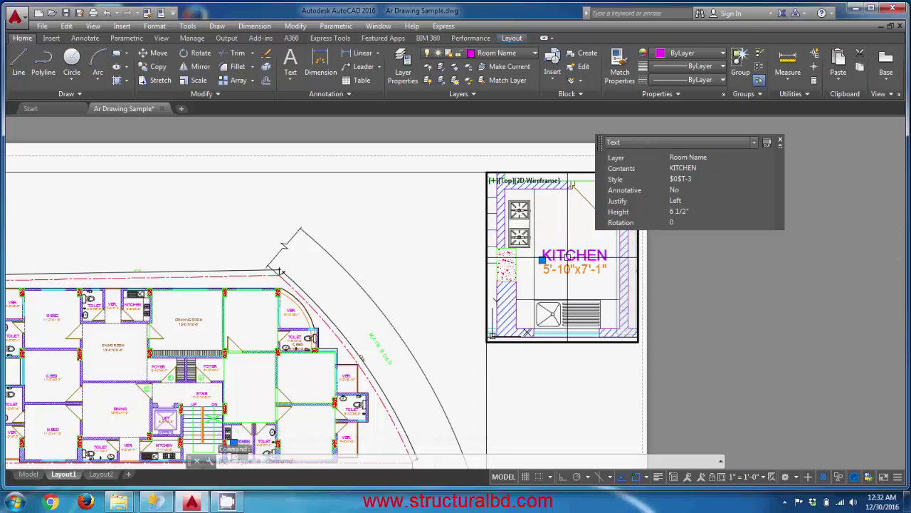
pyautogui.press('Escape')
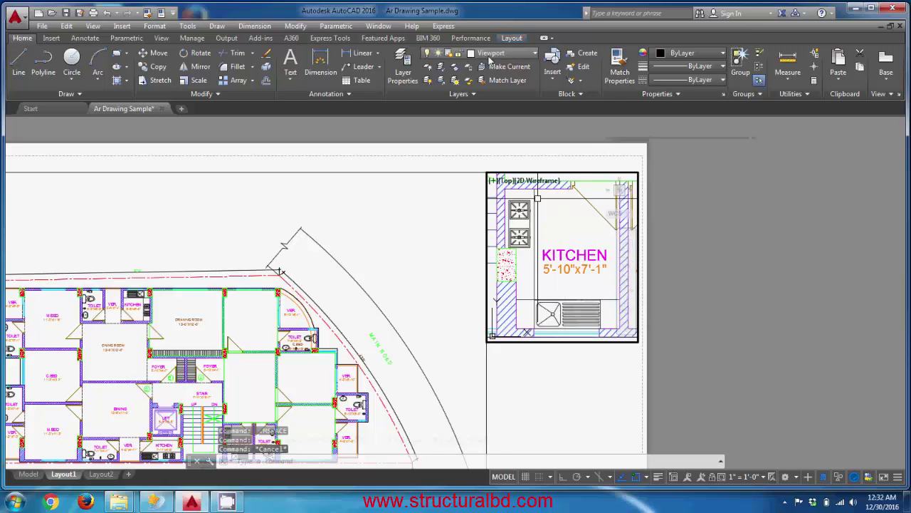
pyautogui.click(484, 53)
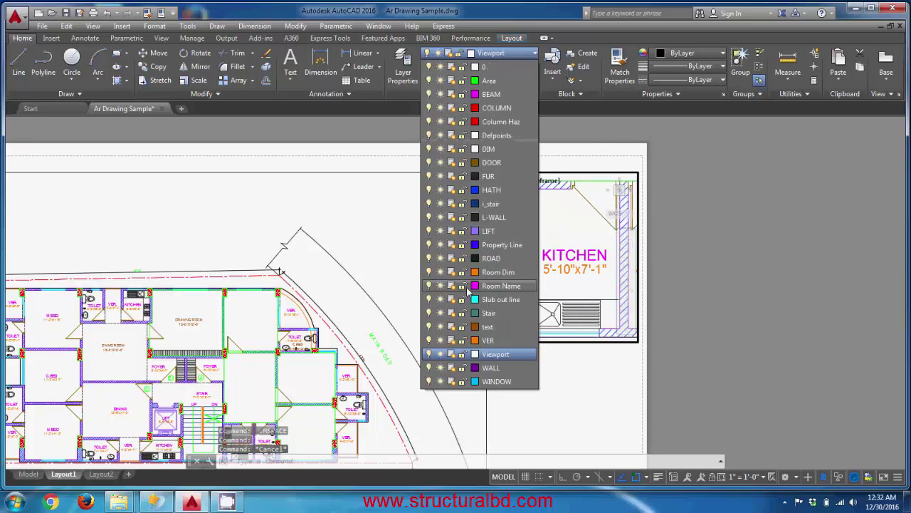
pyautogui.click(430, 285)
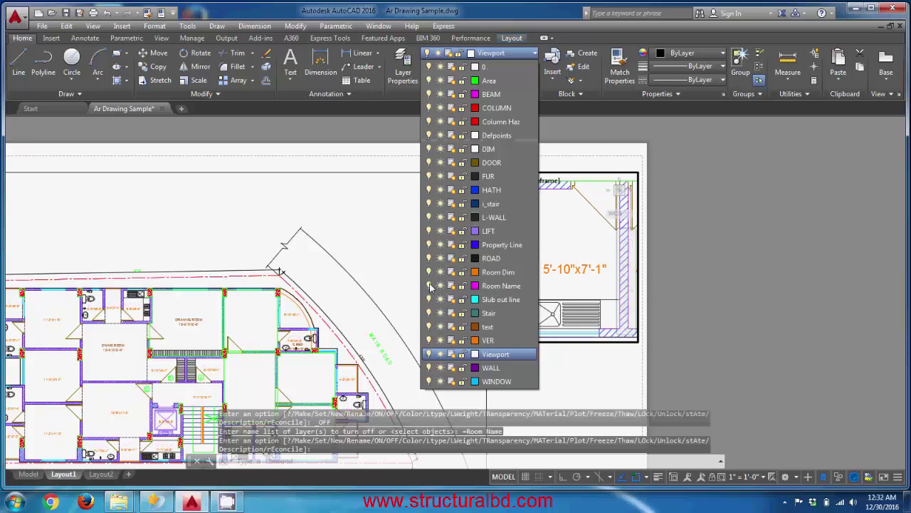
# Return to paper space and check the room names in the floor plan and kitchen viewports
pyautogui.click(705, 235)
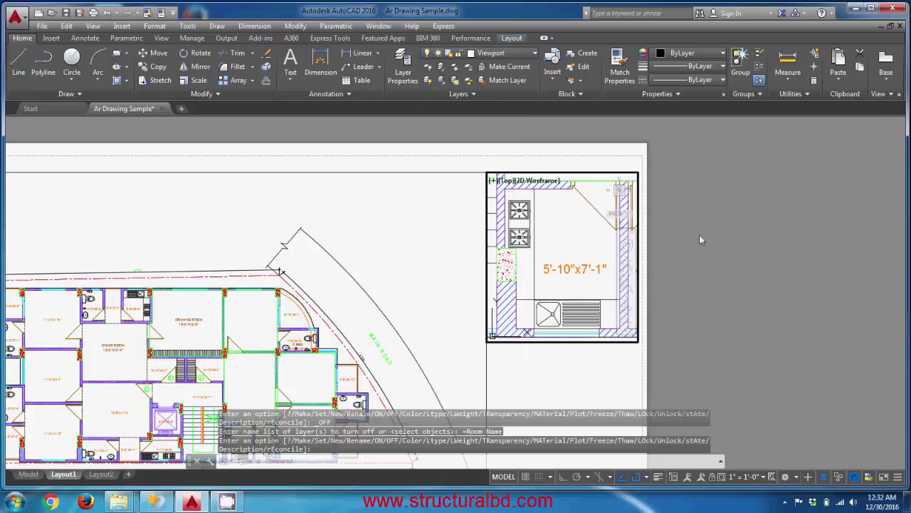
pyautogui.doubleClick(700, 235)
pyautogui.scroll(-2, 705, 234)
pyautogui.scroll(5, 427, 285)
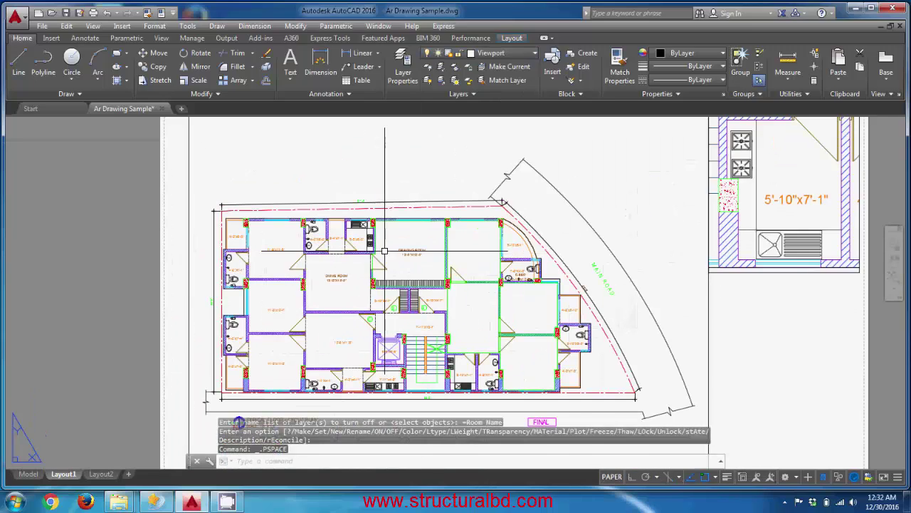
pyautogui.scroll(-5, 297, 311)
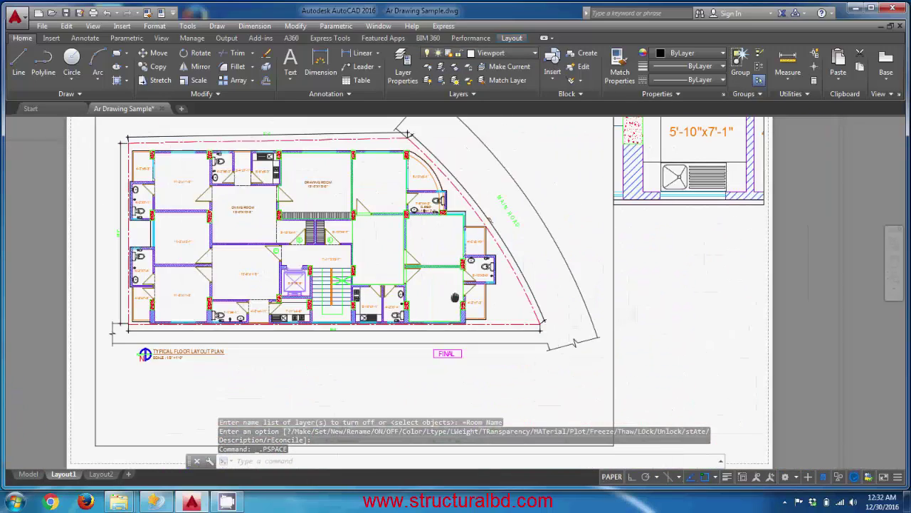
pyautogui.moveTo(521, 233); pyautogui.dragTo(502, 245, button='middle')
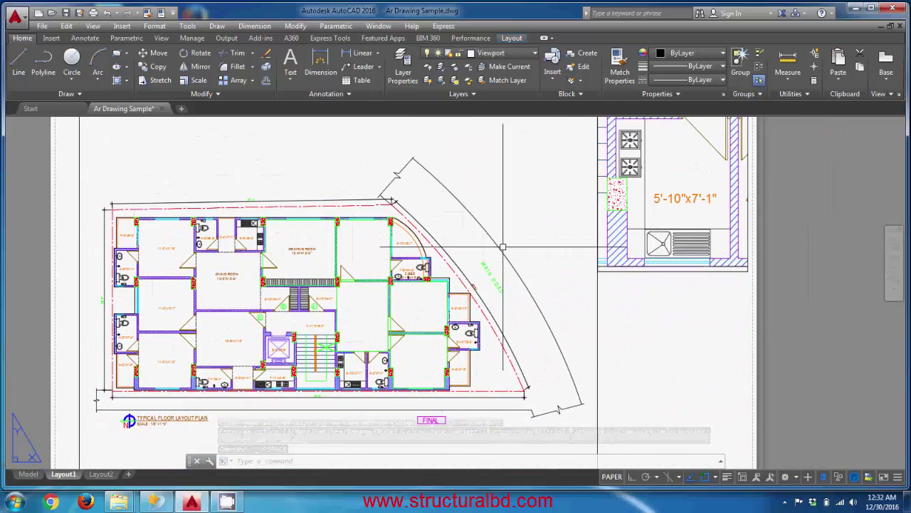
pyautogui.scroll(-4, 518, 184)
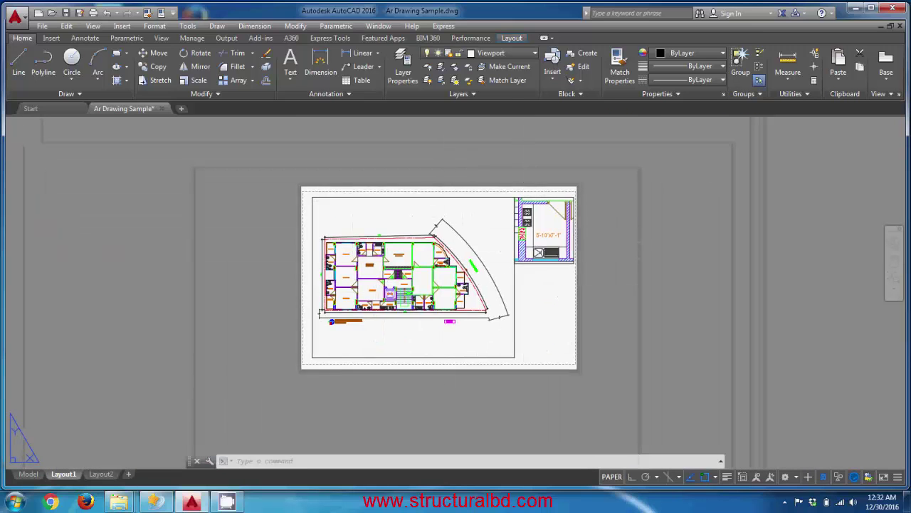
# Enter the kitchen viewport, turn the Room Name layer on and freeze it in all viewports
pyautogui.scroll(4, 534, 271)
pyautogui.click(525, 248)
pyautogui.doubleClick(499, 251)
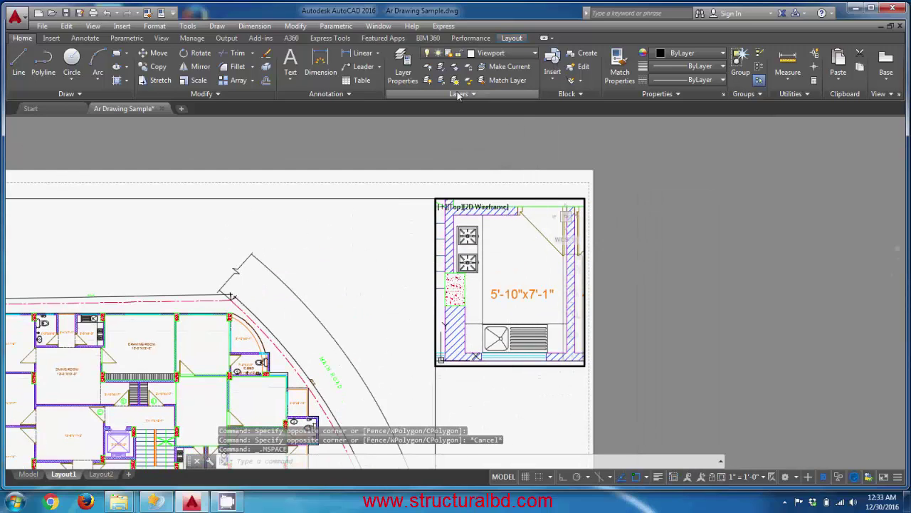
pyautogui.click(501, 54)
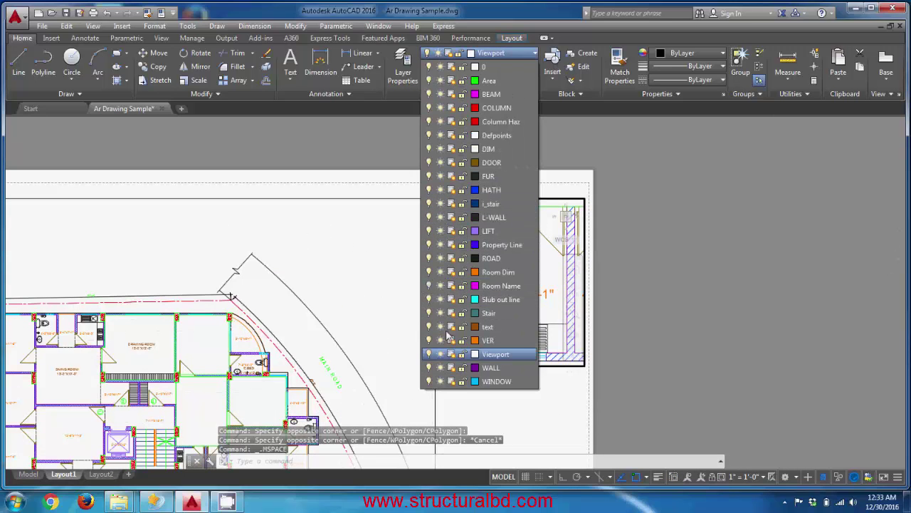
pyautogui.click(429, 286)
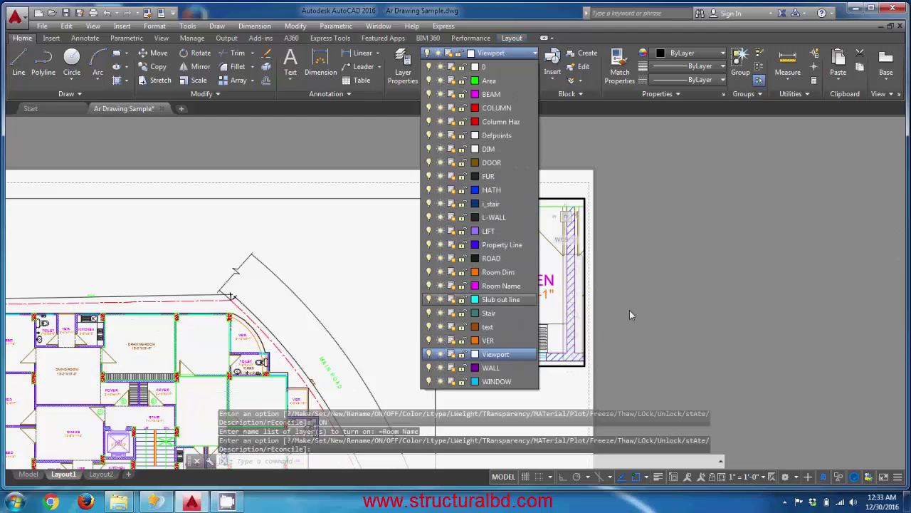
pyautogui.click(440, 286)
pyautogui.click(729, 220)
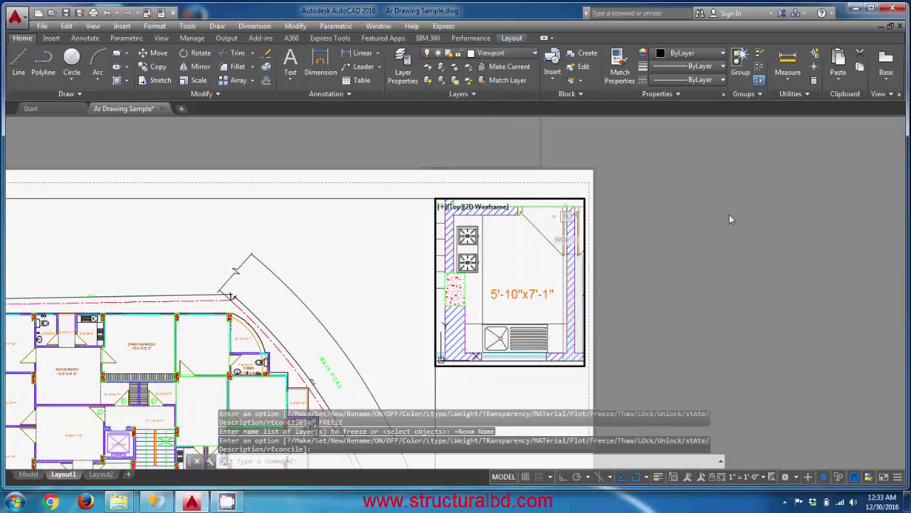
# Return to paper space and examine how freezing the Room Name layer affects both viewports
pyautogui.doubleClick(655, 237)
pyautogui.scroll(-5, 655, 237)
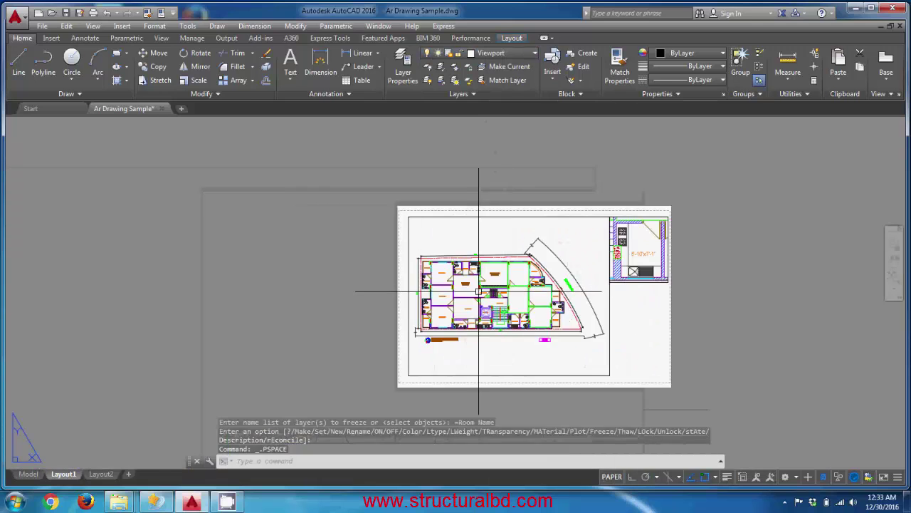
pyautogui.scroll(2, 478, 291)
pyautogui.scroll(-1, 464, 282)
pyautogui.moveTo(563, 286); pyautogui.dragTo(419, 289, button='middle')
pyautogui.moveTo(517, 257); pyautogui.dragTo(435, 277, button='middle')
pyautogui.scroll(2, 502, 226)
pyautogui.moveTo(500, 239); pyautogui.dragTo(537, 253, button='middle')
# Enter the kitchen viewport, open the layer properties manager and maximize all its columns to reach VP Freeze
pyautogui.doubleClick(520, 231)
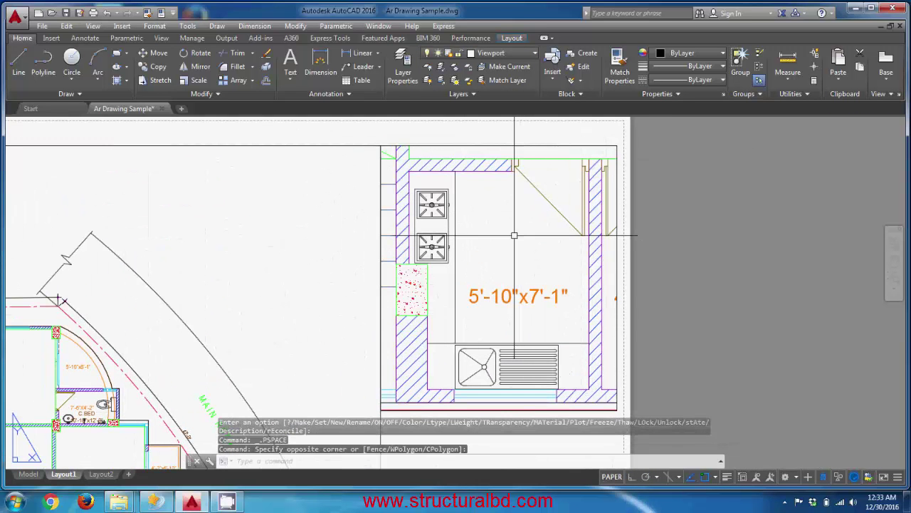
pyautogui.doubleClick(514, 235)
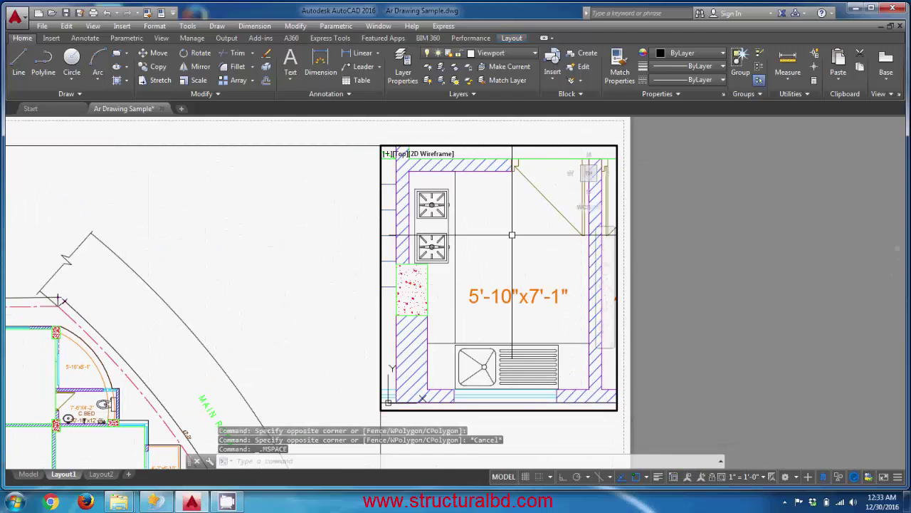
pyautogui.click(411, 70)
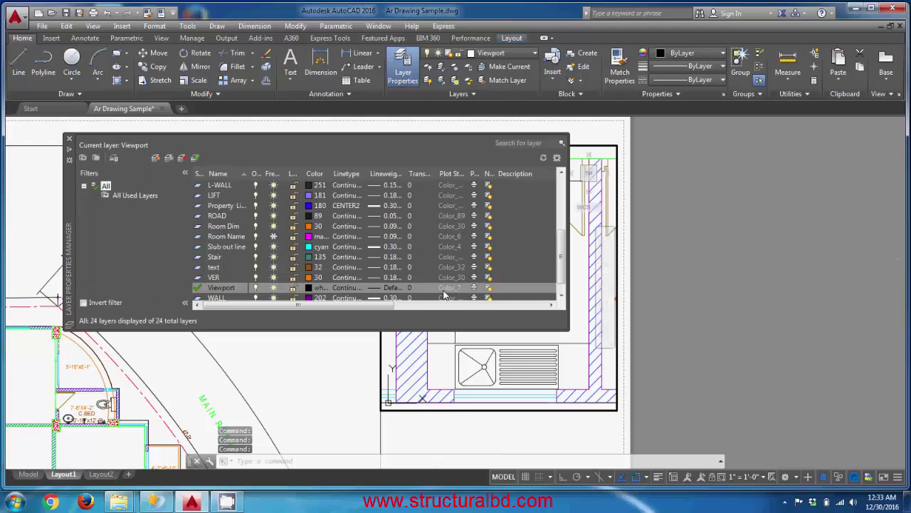
pyautogui.moveTo(389, 308)
pyautogui.mouseDown()
pyautogui.moveTo(416, 308)
pyautogui.moveTo(376, 305)
pyautogui.mouseUp()
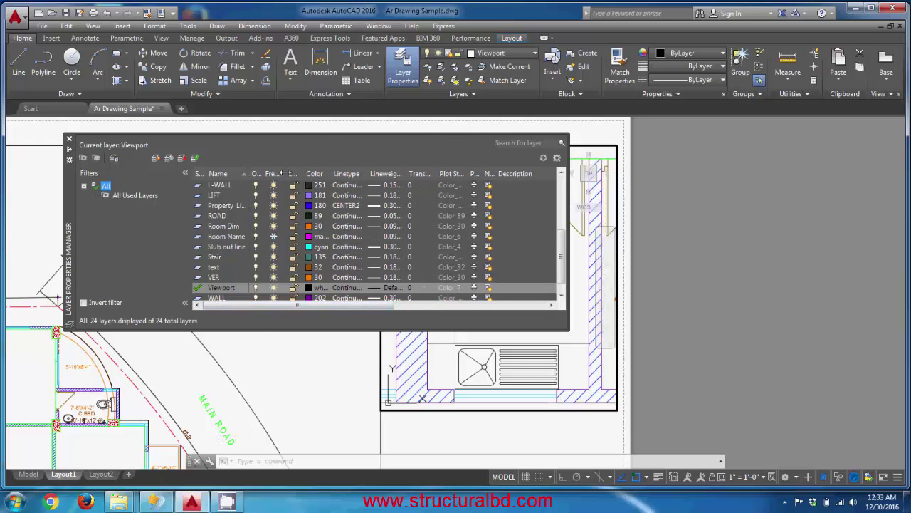
pyautogui.rightClick(273, 176)
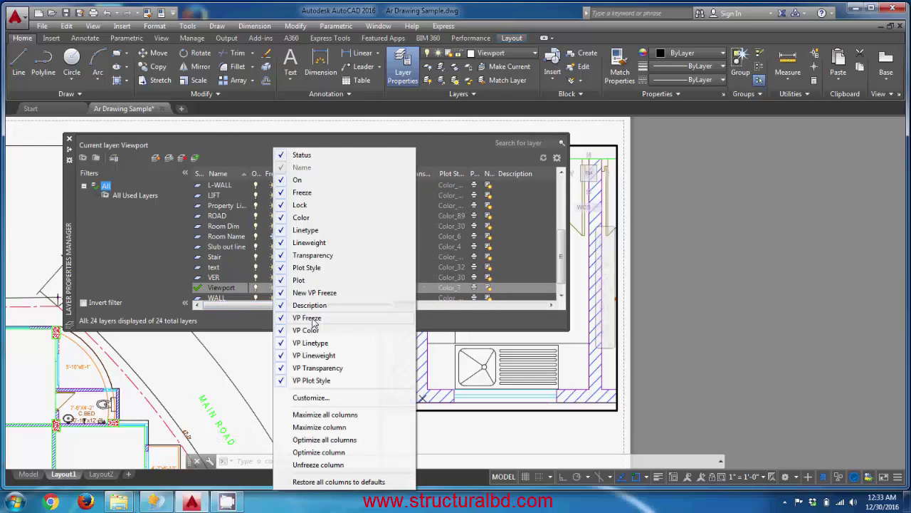
pyautogui.click(322, 414)
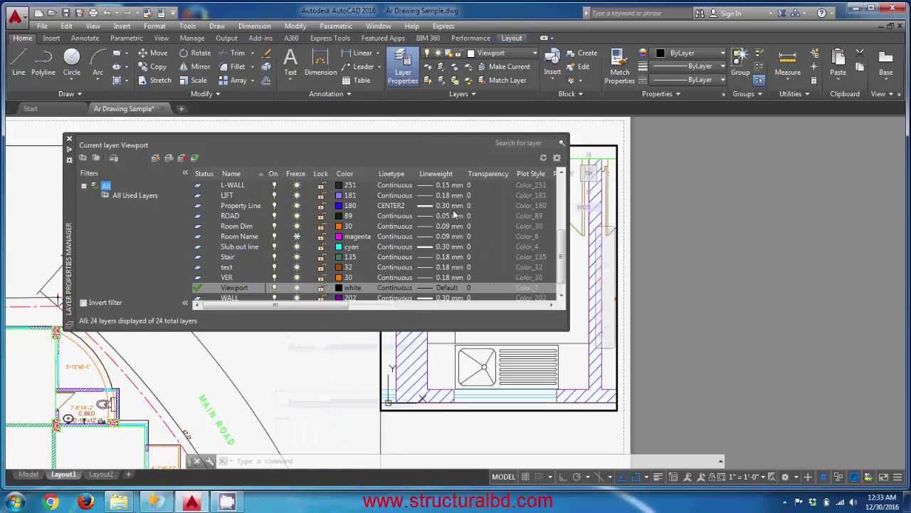
pyautogui.moveTo(306, 306); pyautogui.dragTo(408, 307)
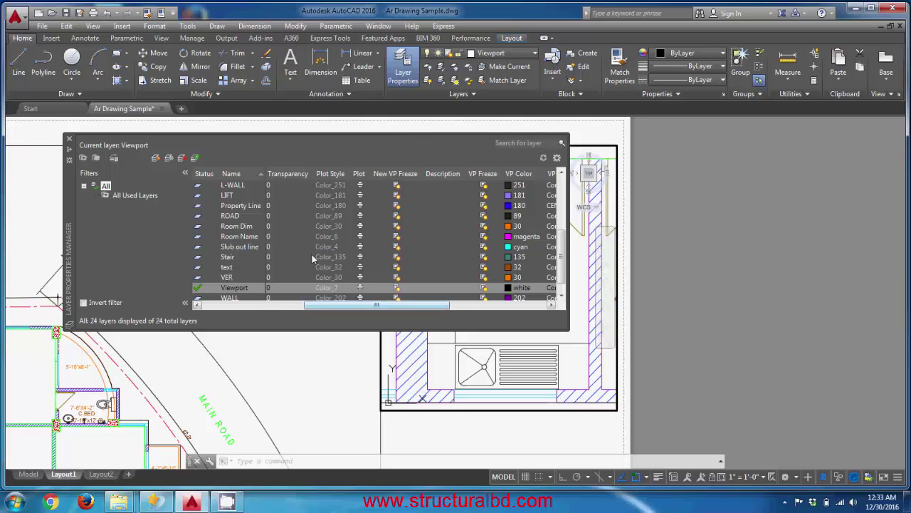
# Freeze the Room Name layer in the kitchen viewport only, auto-hide the layer manager and return to paper space
pyautogui.click(240, 236)
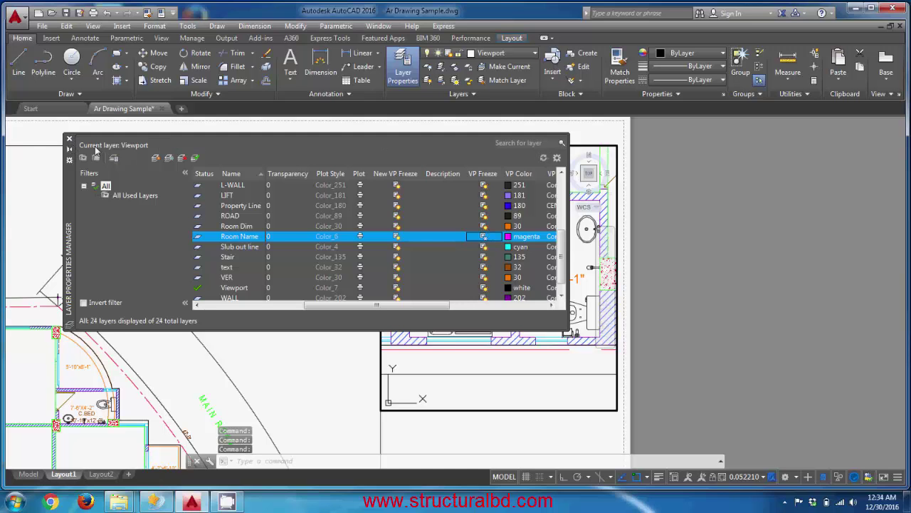
pyautogui.click(69, 150)
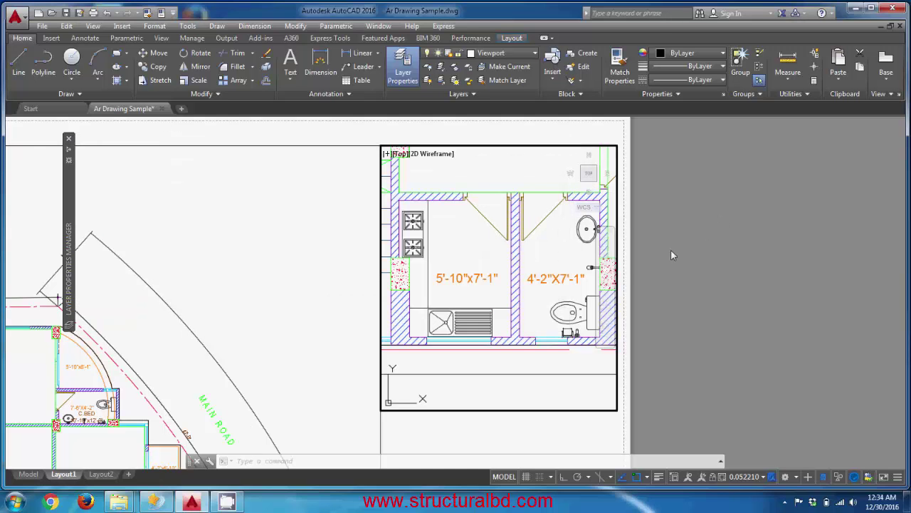
pyautogui.doubleClick(711, 229)
pyautogui.scroll(-4, 711, 229)
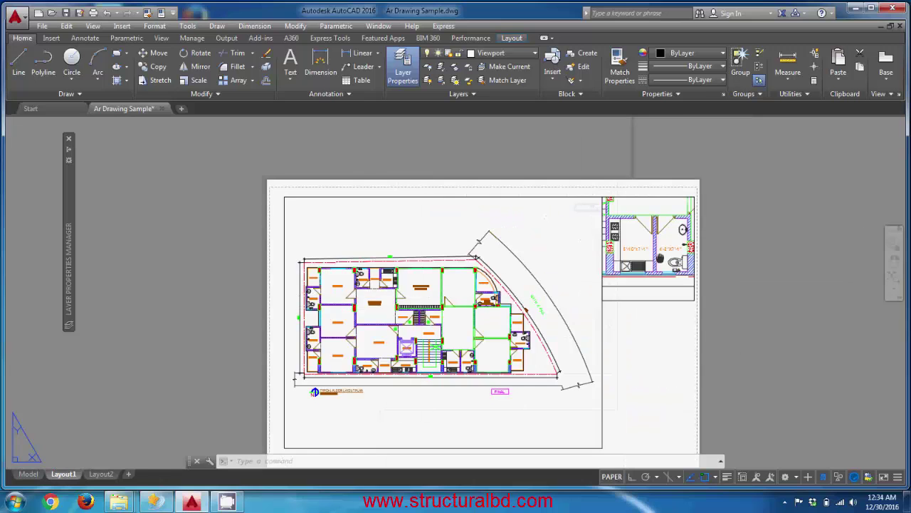
pyautogui.scroll(2, 611, 240)
# Enter the kitchen viewport and thaw the Room Name layer in all viewports, keeping its viewport freeze
pyautogui.doubleClick(523, 204)
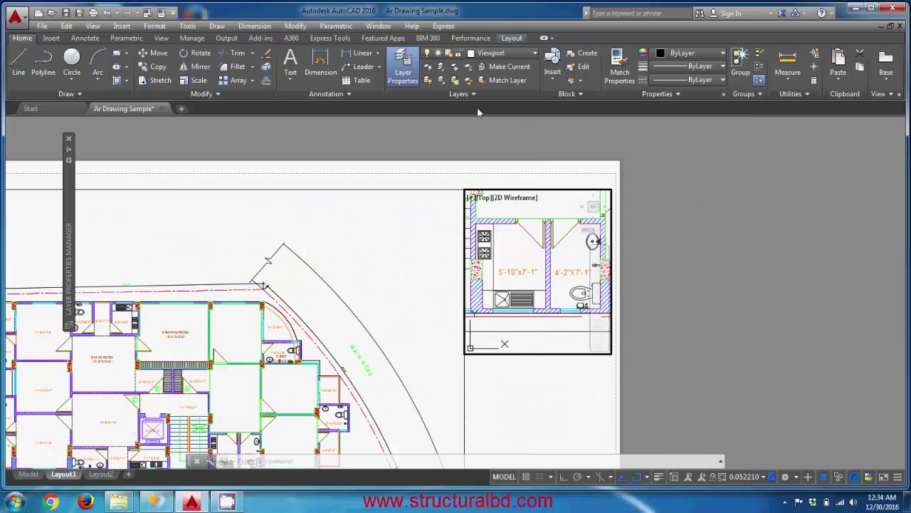
pyautogui.click(489, 56)
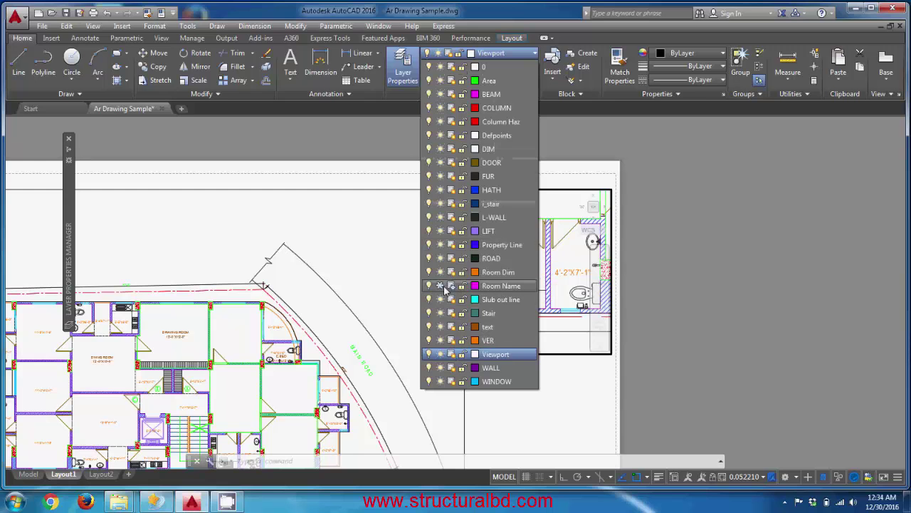
pyautogui.click(450, 287)
pyautogui.click(733, 268)
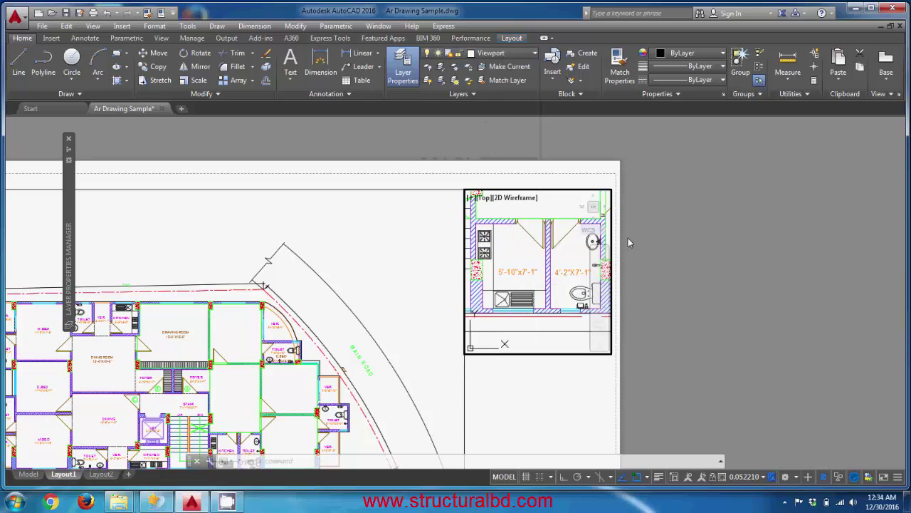
# Return to paper space and compare the room names in the floor plan with those in the kitchen viewport
pyautogui.doubleClick(717, 202)
pyautogui.moveTo(271, 372); pyautogui.dragTo(469, 295, button='middle')
pyautogui.scroll(5, 240, 257)
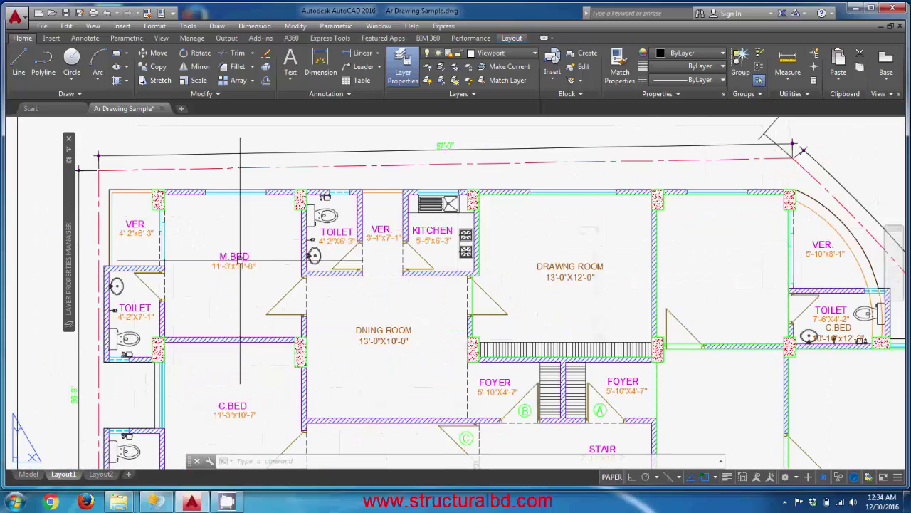
pyautogui.scroll(-4, 221, 255)
pyautogui.scroll(3, 498, 254)
pyautogui.scroll(2, 423, 275)
pyautogui.scroll(1, 518, 273)
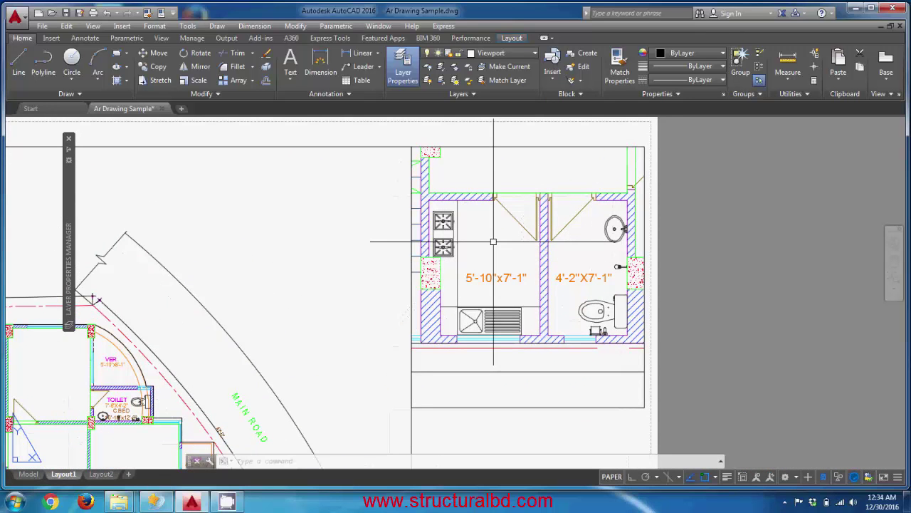
# Enter the kitchen viewport, check the layer of the 5'-10"x7'-1" text and freeze Room Dim in this viewport only
pyautogui.doubleClick(499, 240)
pyautogui.click(491, 277)
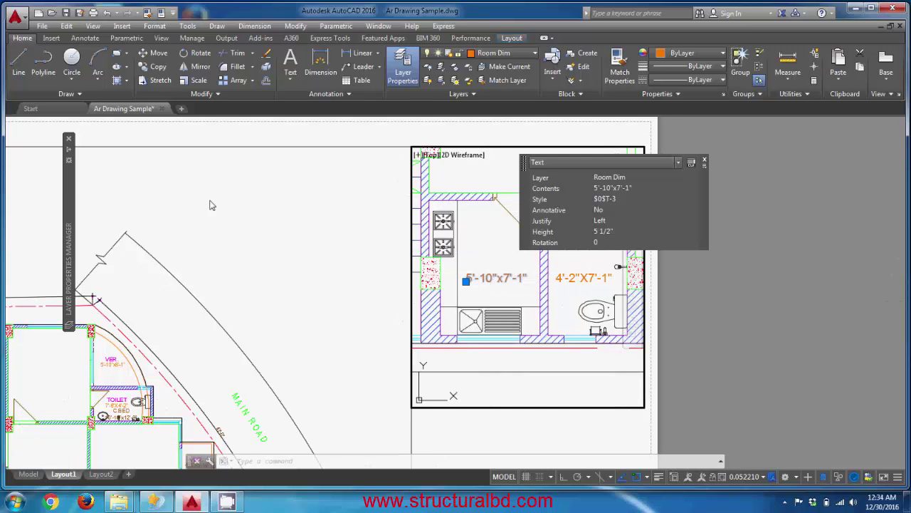
pyautogui.moveTo(71, 154)
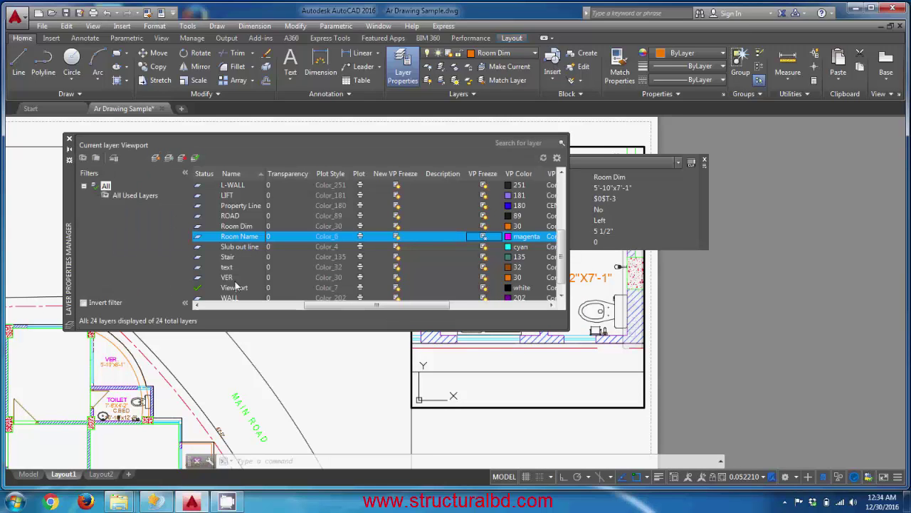
pyautogui.click(242, 226)
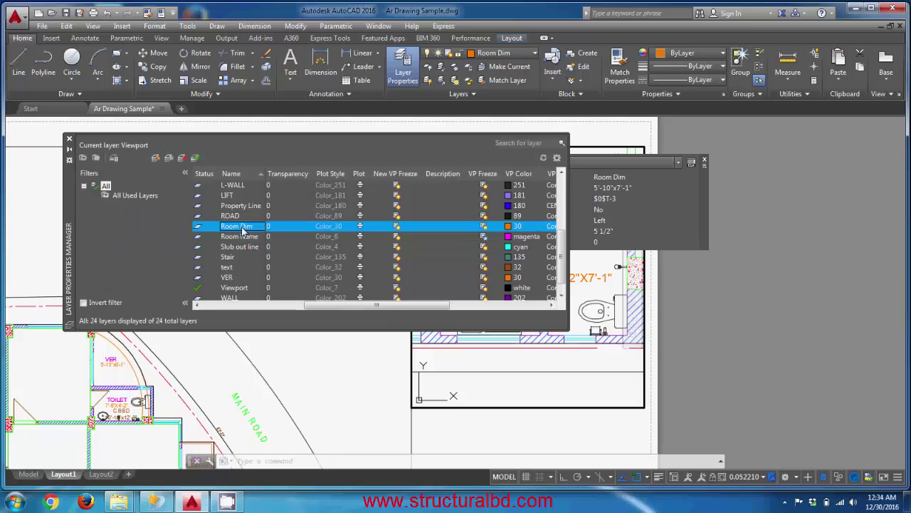
pyautogui.click(483, 227)
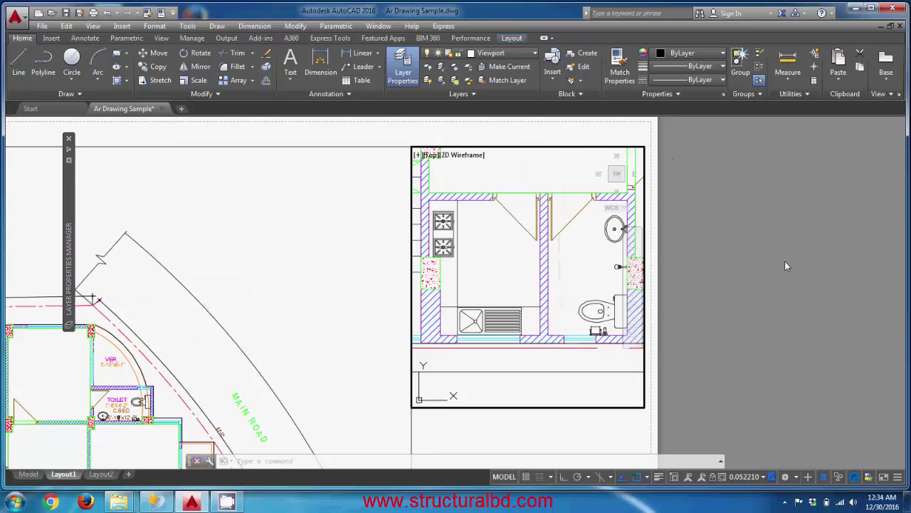
# Return to paper space and compare the room dimensions in the floor plan and kitchen viewports
pyautogui.doubleClick(706, 245)
pyautogui.scroll(-2, 570, 278)
pyautogui.moveTo(362, 289); pyautogui.dragTo(462, 274, button='middle')
pyautogui.moveTo(615, 244); pyautogui.dragTo(571, 240, button='middle')
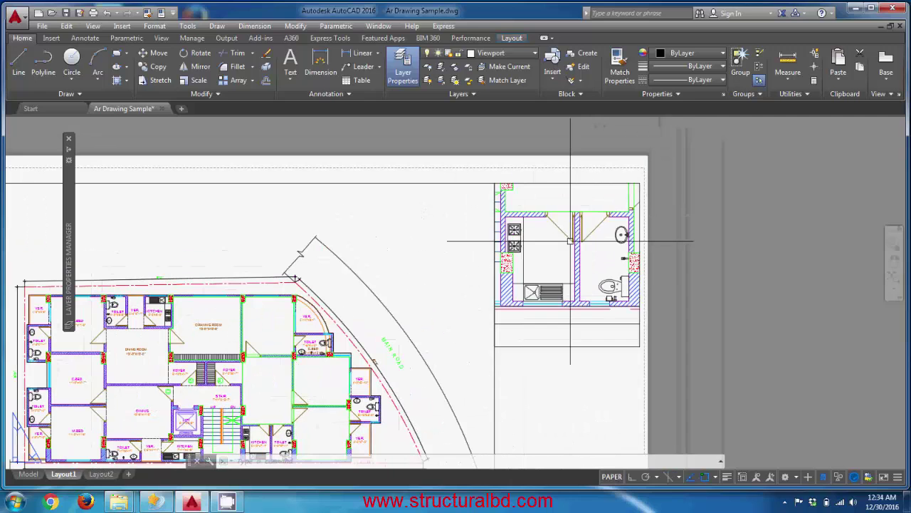
pyautogui.scroll(2, 550, 269)
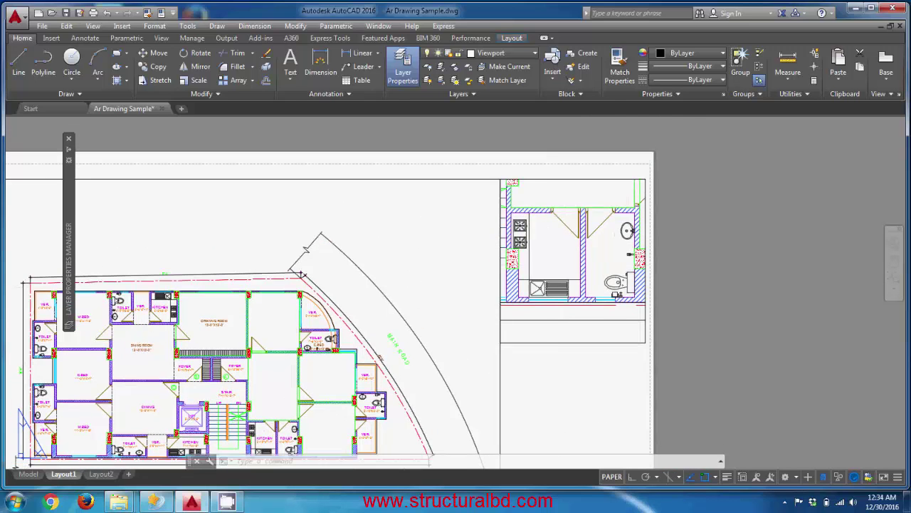
pyautogui.moveTo(547, 263); pyautogui.dragTo(547, 276, button='middle')
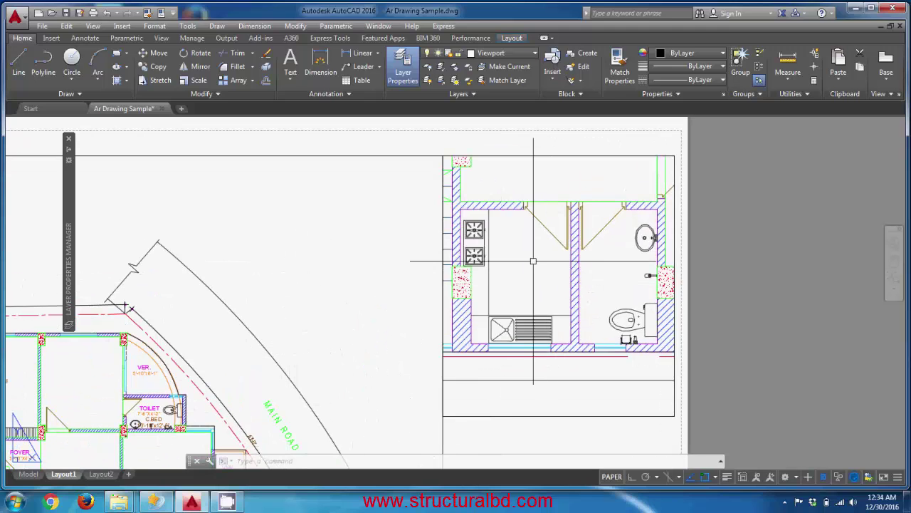
# Thaw the Room Dim and Room Name layers in the kitchen viewport, then return to paper space
pyautogui.doubleClick(534, 261)
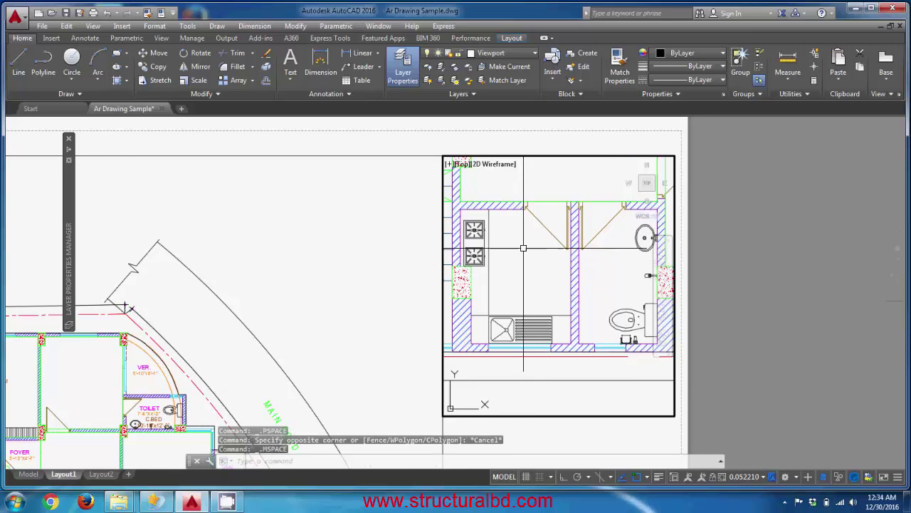
pyautogui.moveTo(68, 161)
pyautogui.click(483, 226)
pyautogui.click(483, 236)
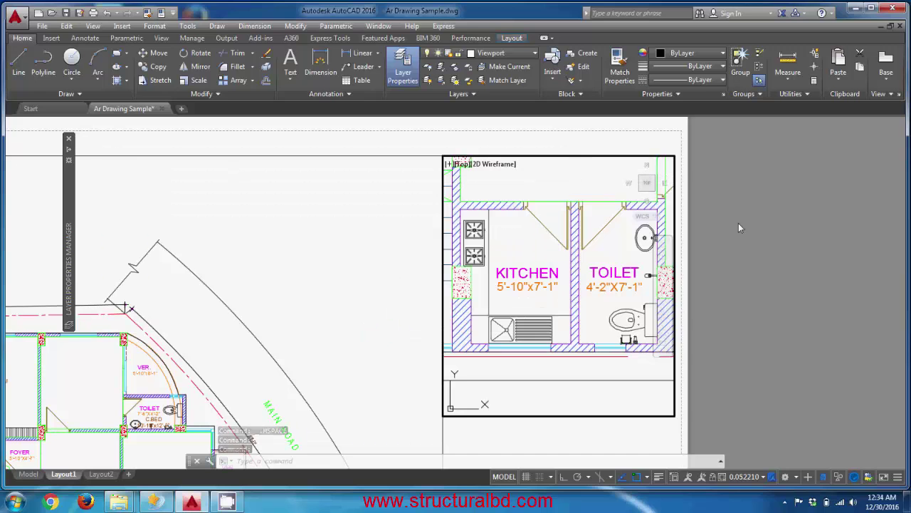
pyautogui.doubleClick(728, 265)
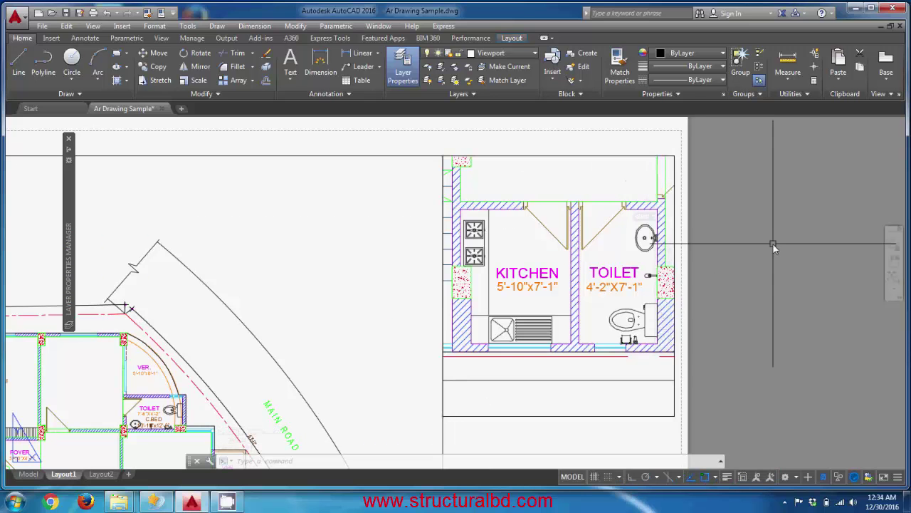
# Enter the floor plan viewport and freeze the M.BED room name and dimension layers in all viewports except the current one
pyautogui.scroll(-3, 808, 205)
pyautogui.click(435, 193)
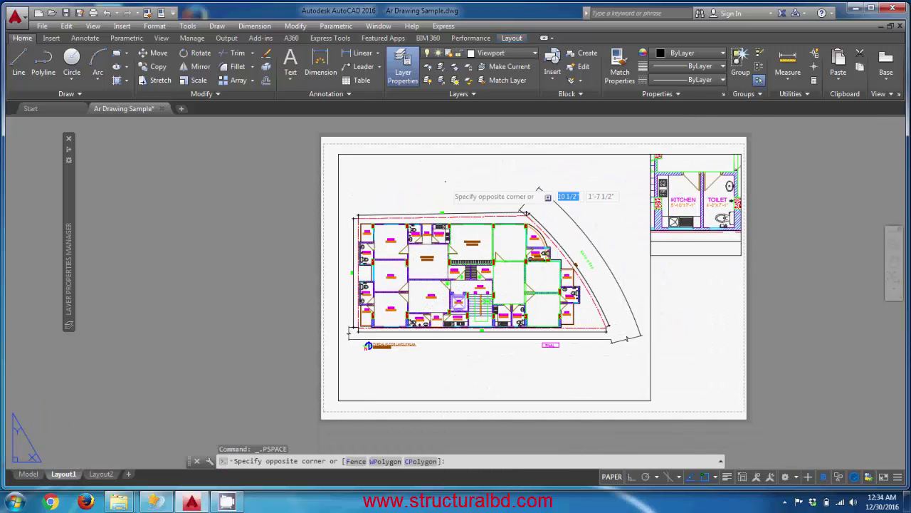
pyautogui.scroll(5, 432, 202)
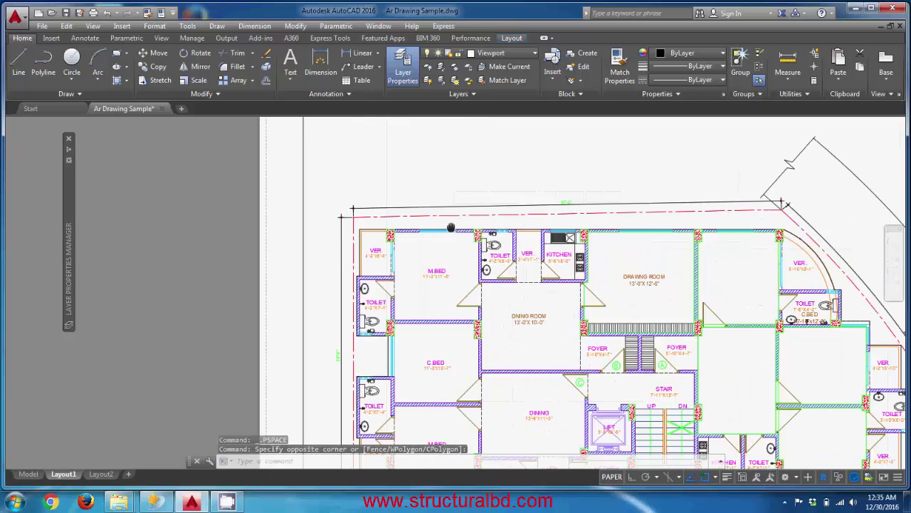
pyautogui.doubleClick(434, 246)
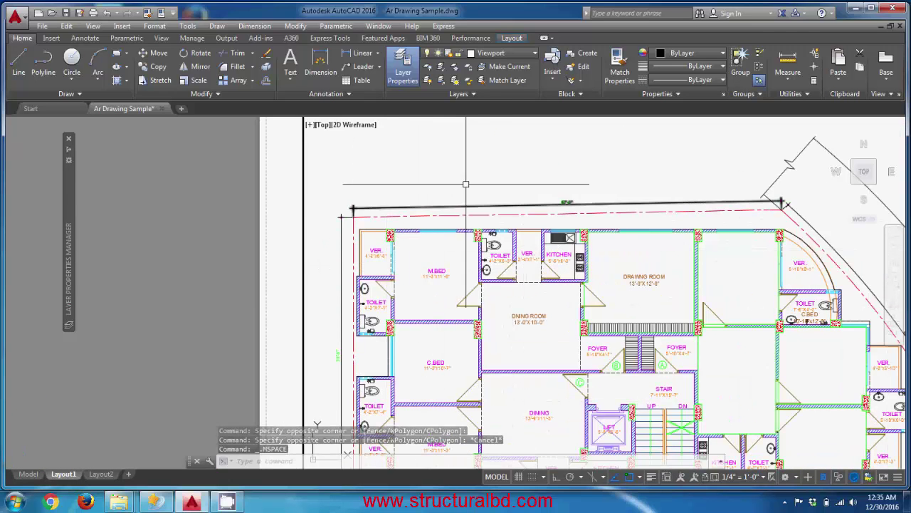
pyautogui.click(473, 95)
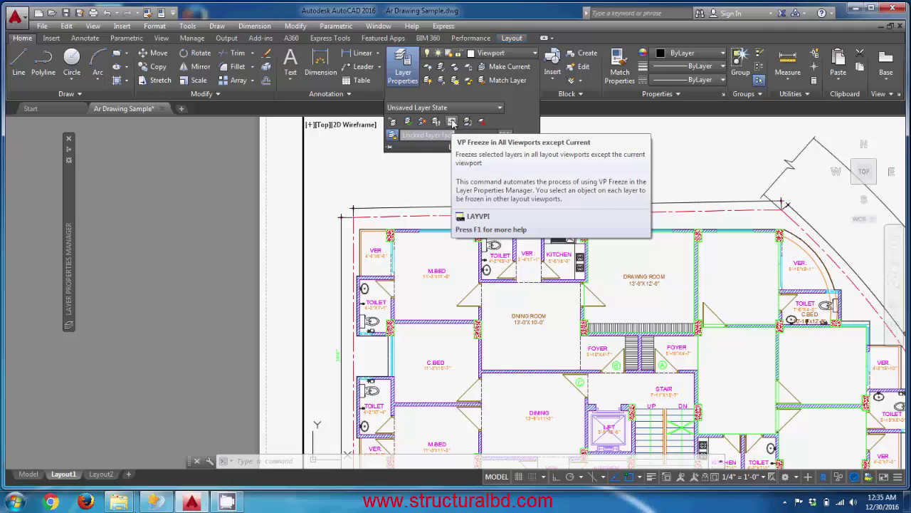
pyautogui.click(453, 124)
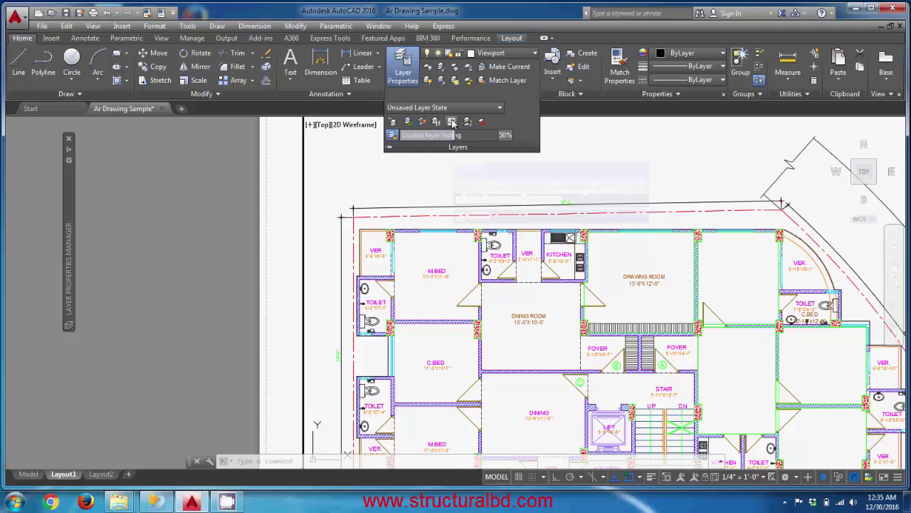
pyautogui.click(436, 271)
pyautogui.click(436, 276)
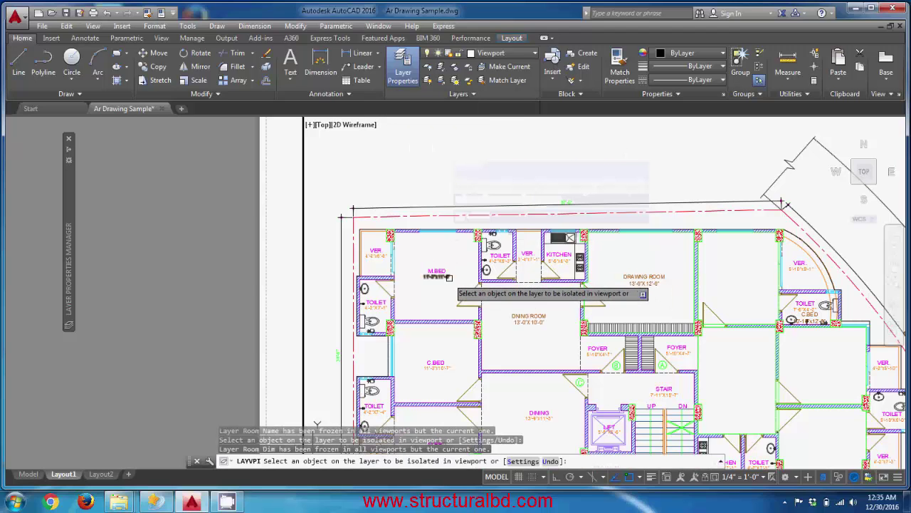
pyautogui.rightClick(381, 197)
pyautogui.click(398, 200)
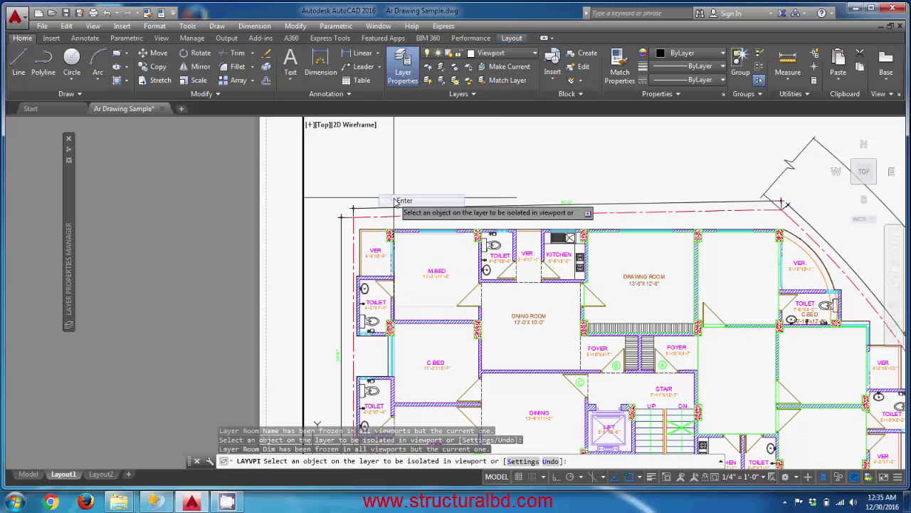
# Return to paper space and compare the room labels in the kitchen viewport with those in the floor plan
pyautogui.doubleClick(239, 201)
pyautogui.scroll(-5, 193, 230)
pyautogui.moveTo(511, 225); pyautogui.dragTo(342, 253, button='middle')
pyautogui.scroll(5, 440, 237)
pyautogui.scroll(-4, 441, 238)
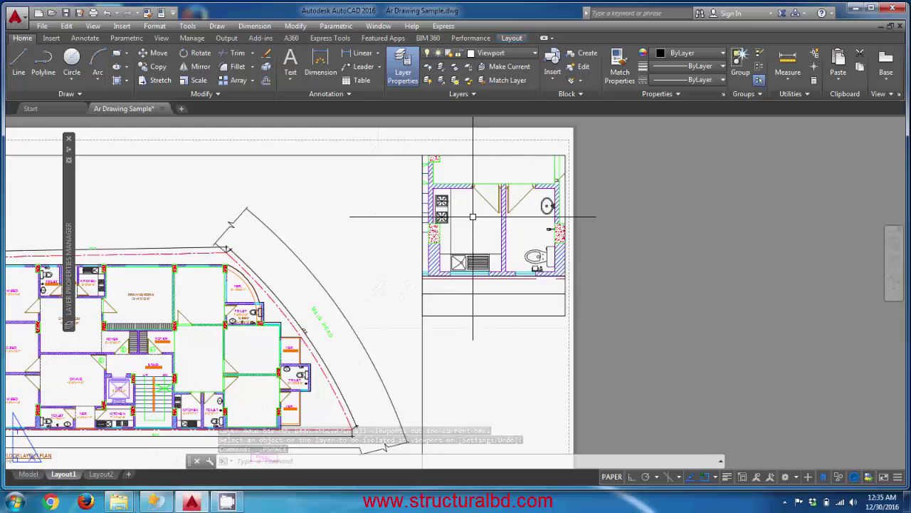
# Check the Room Name layer's VP Freeze state in the kitchen viewport, then close the layer manager and return to paper space
pyautogui.doubleClick(474, 215)
pyautogui.moveTo(68, 157)
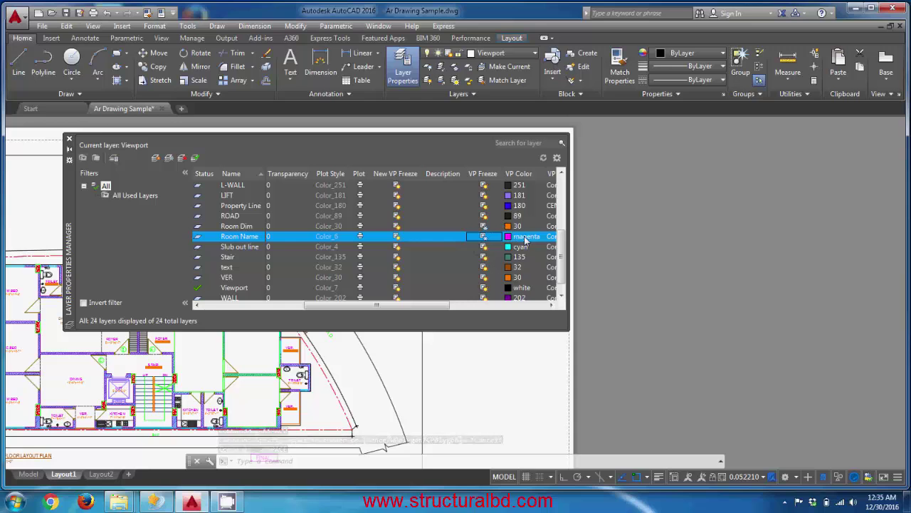
pyautogui.click(69, 140)
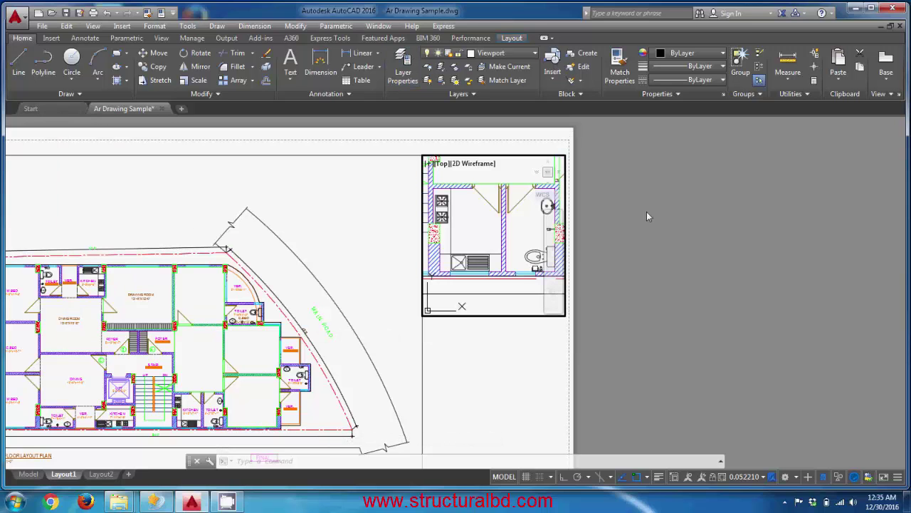
pyautogui.doubleClick(611, 335)
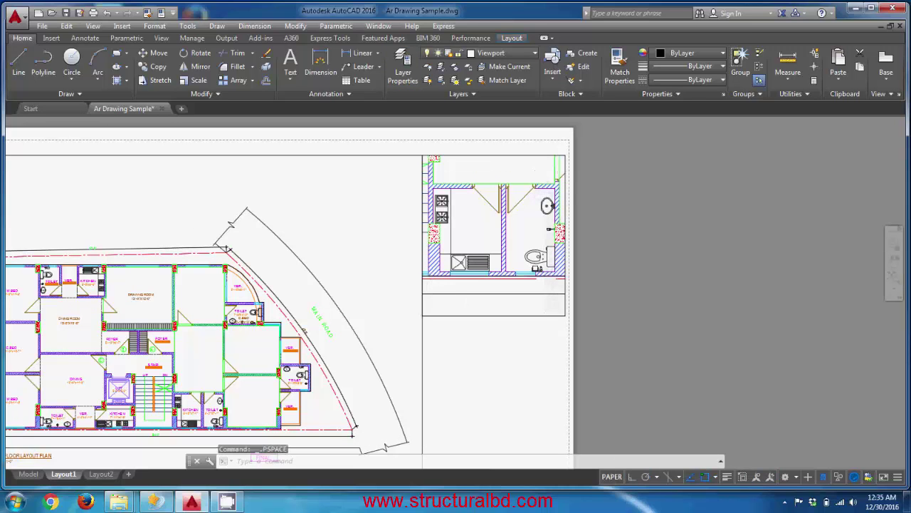
pyautogui.scroll(-4, 479, 255)
pyautogui.scroll(5, 538, 232)
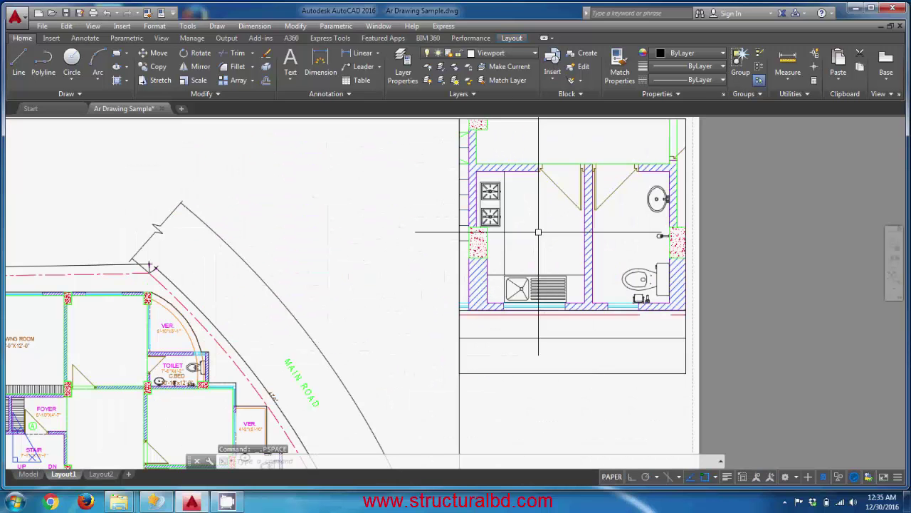